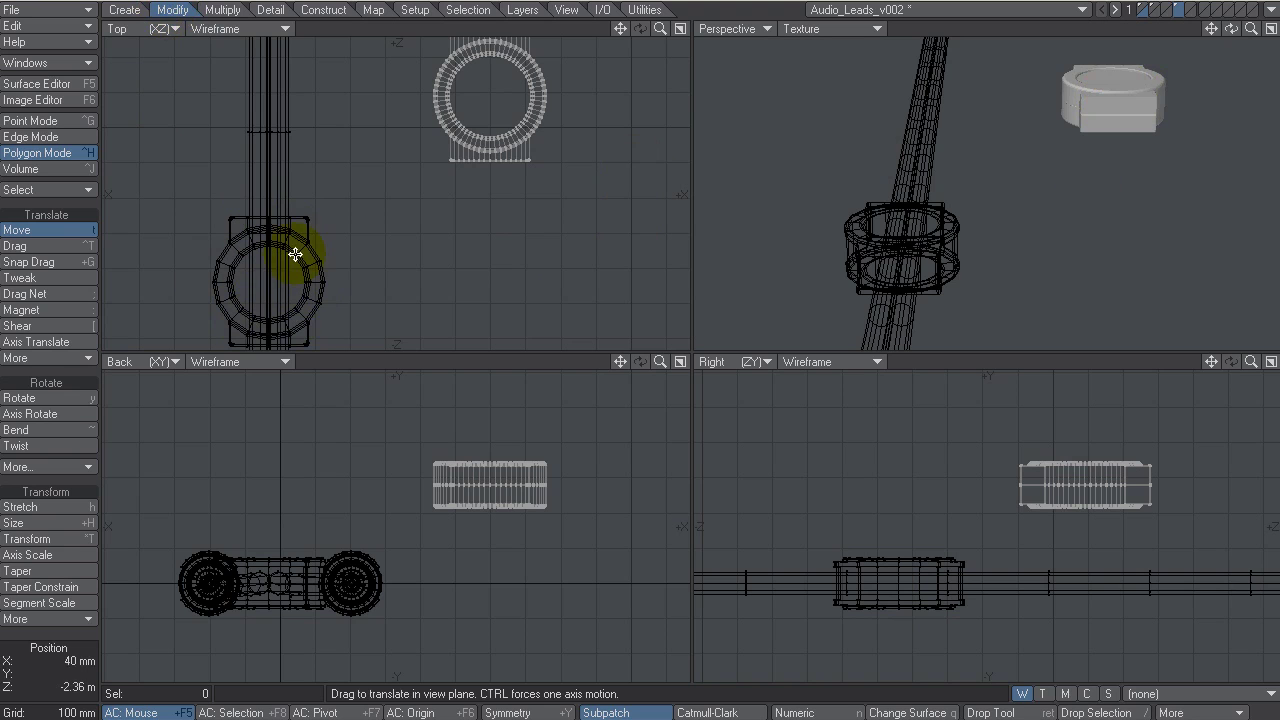
Step: Inspect the audio cable and the separate detailed clamp from several angles, swapping the foreground and background layers
drag(1257, 28, 1153, 37)
key(apostrophe)
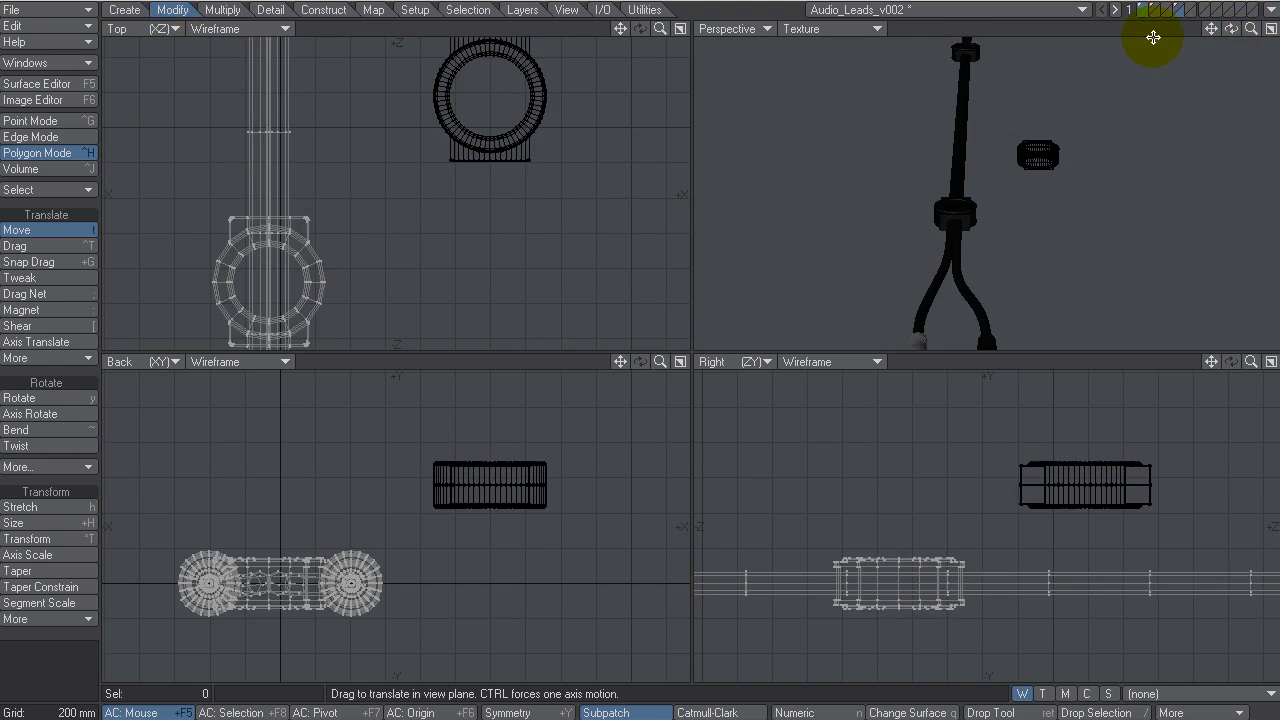
drag(1231, 28, 578, 324)
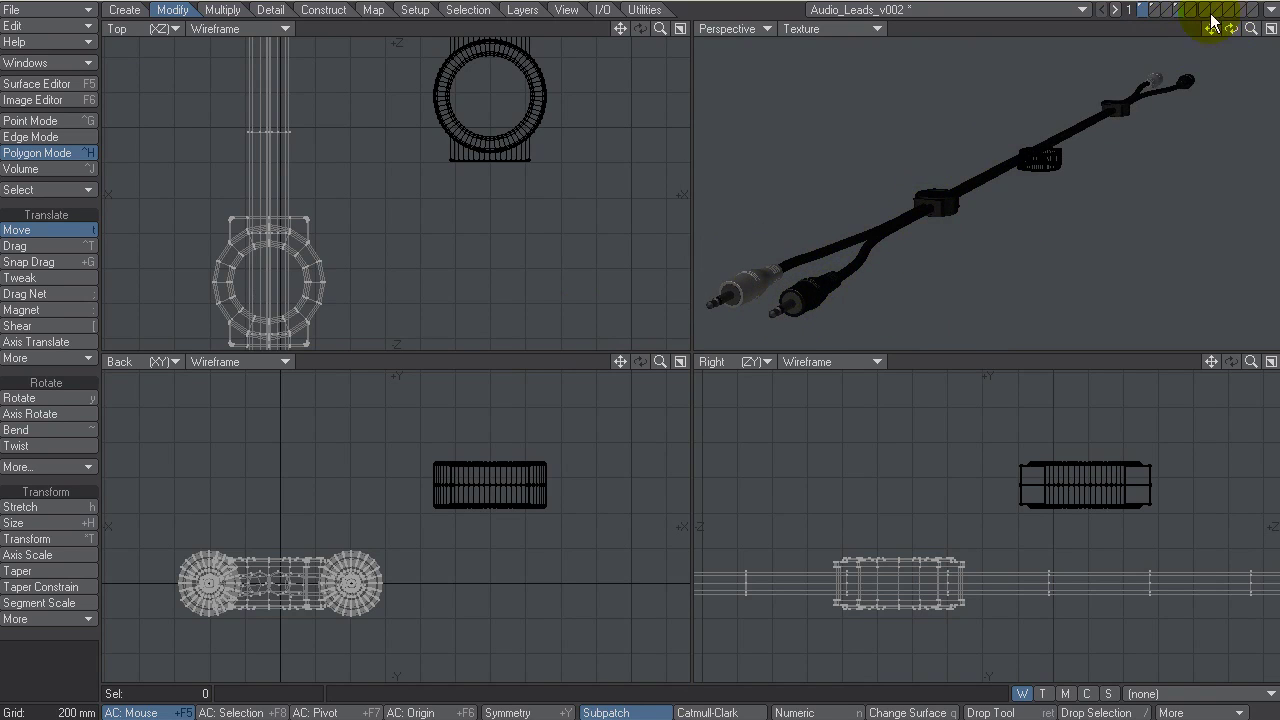
drag(1231, 29, 573, 324)
drag(1211, 29, 875, 282)
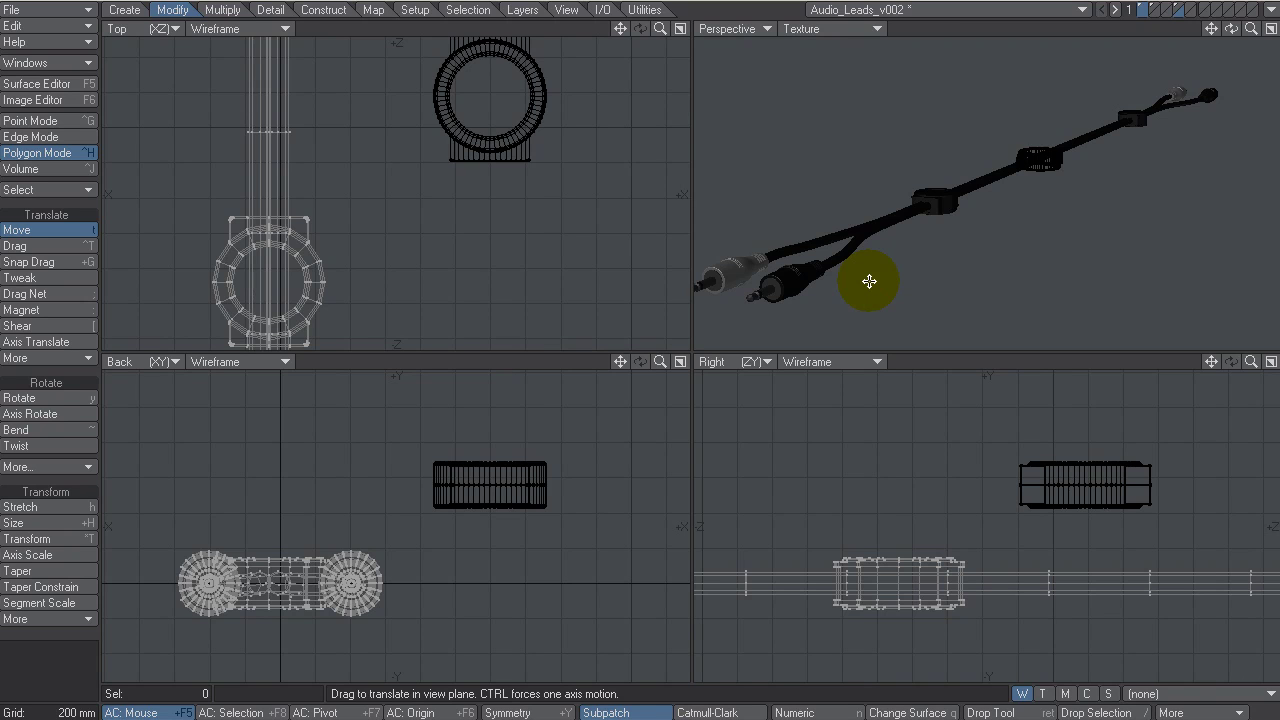
drag(869, 281, 869, 281)
drag(1231, 29, 571, 323)
click(800, 289)
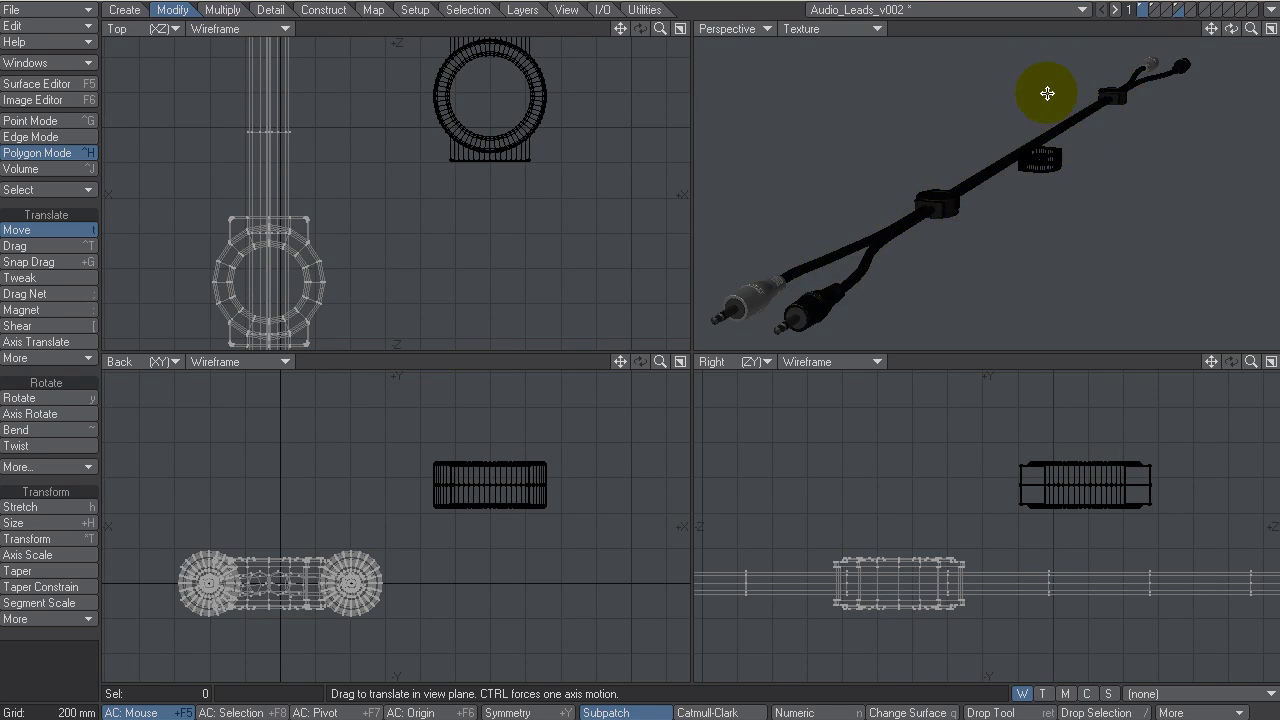
key(apostrophe)
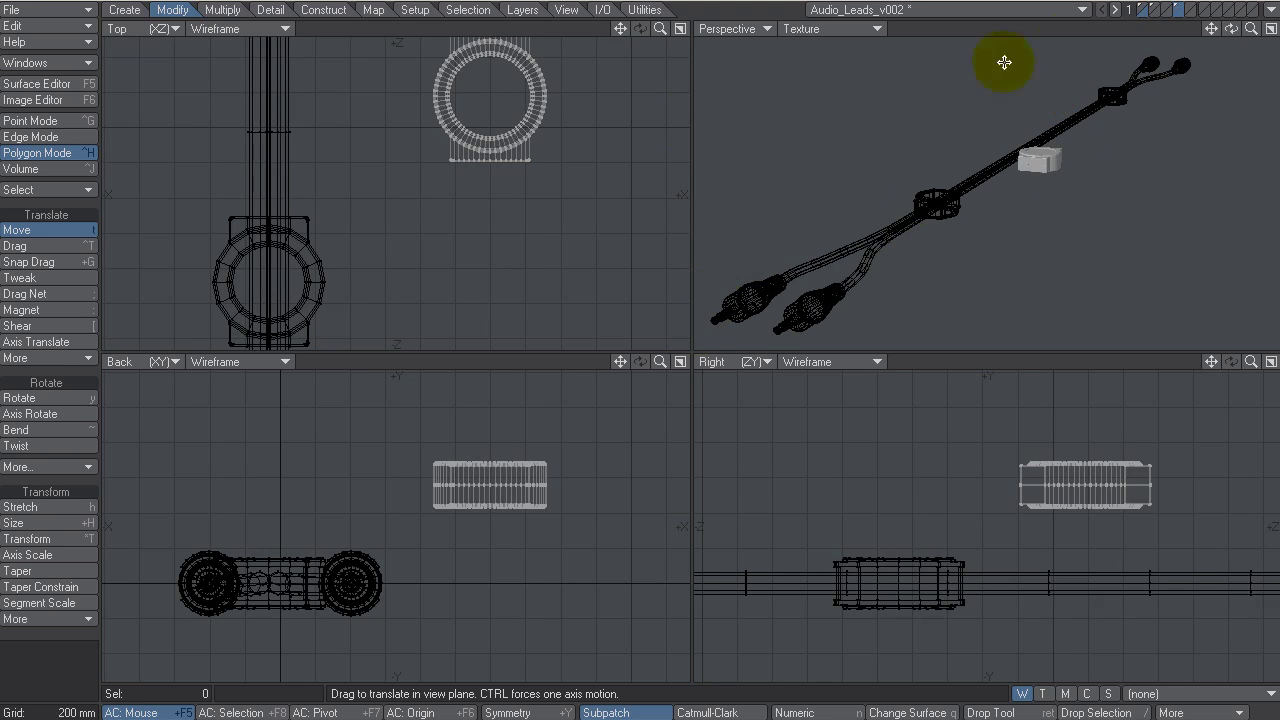
mouse_move(1228, 28)
mouse_down()
mouse_move(577, 323)
mouse_move(1226, 29)
mouse_up()
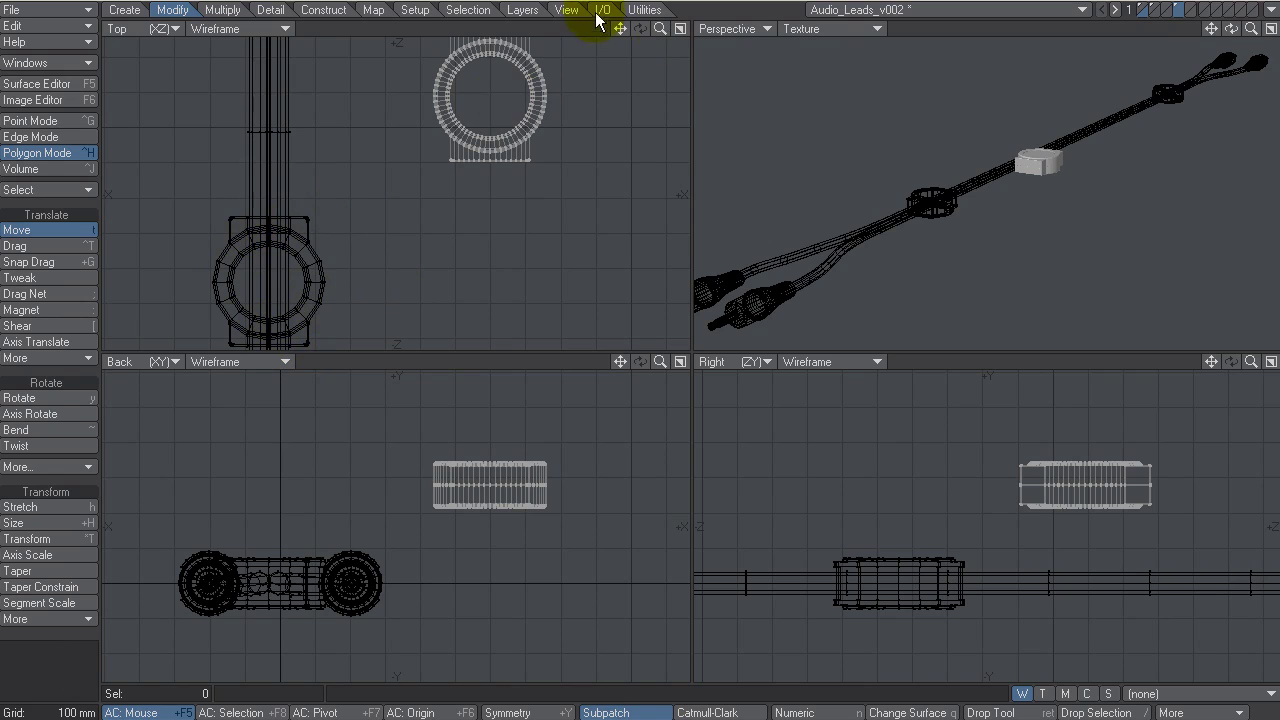
Step: Try to position the detailed clamp by hand, moving it in the back view relative to the low-detail clamp on the cable
drag(578, 324, 580, 318)
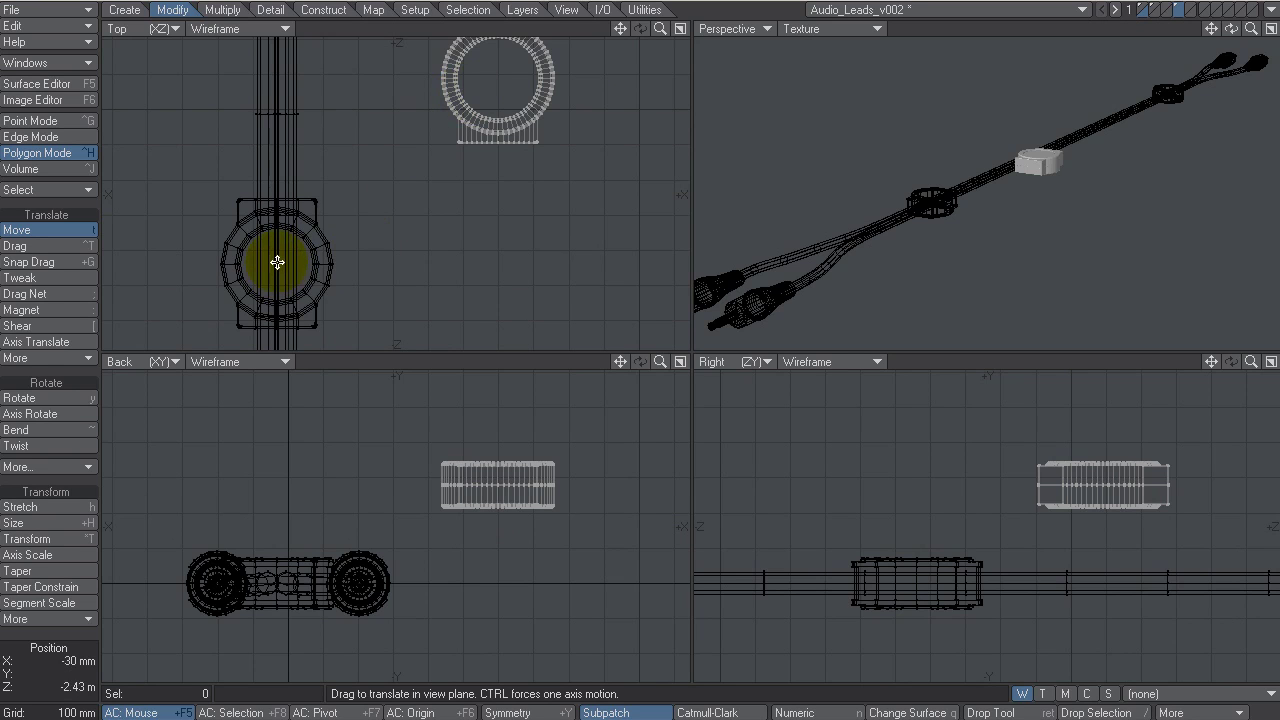
drag(506, 486, 299, 532)
drag(582, 326, 503, 481)
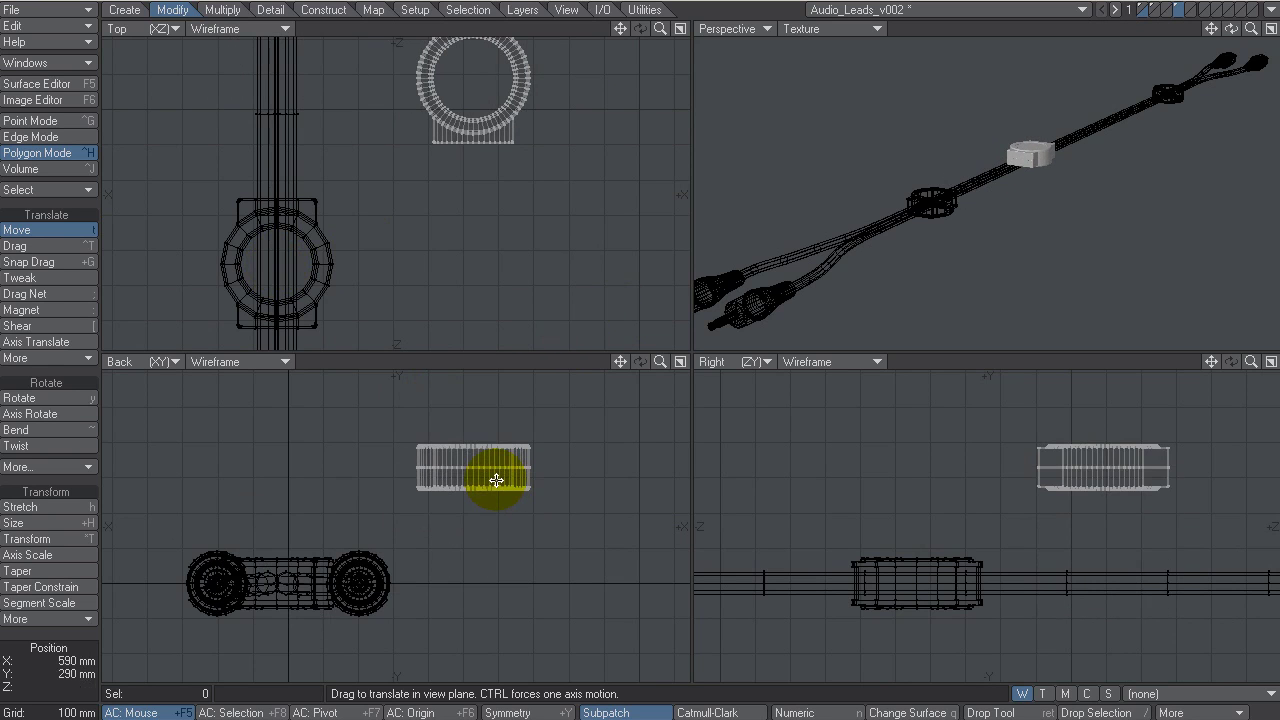
Step: Move the detailed clamp onto the low-detail clamp with Axis Translate, snapping from object center to object center
click(23, 347)
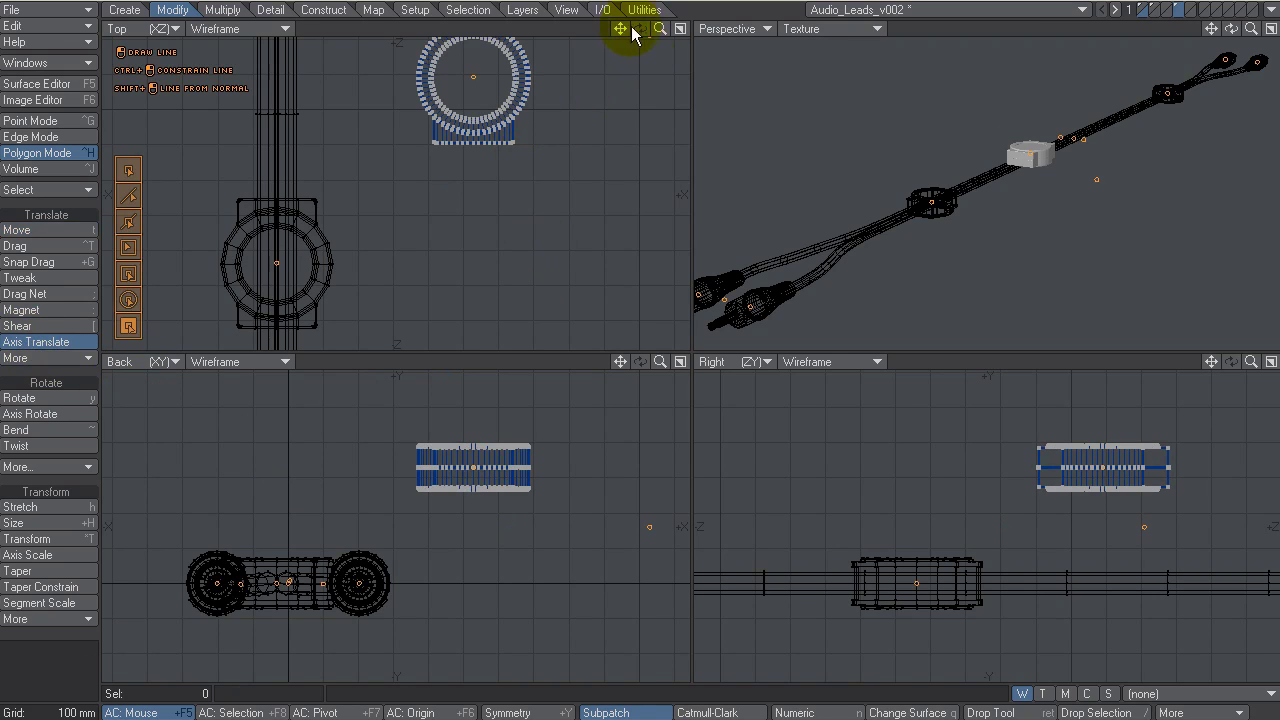
drag(626, 35, 578, 323)
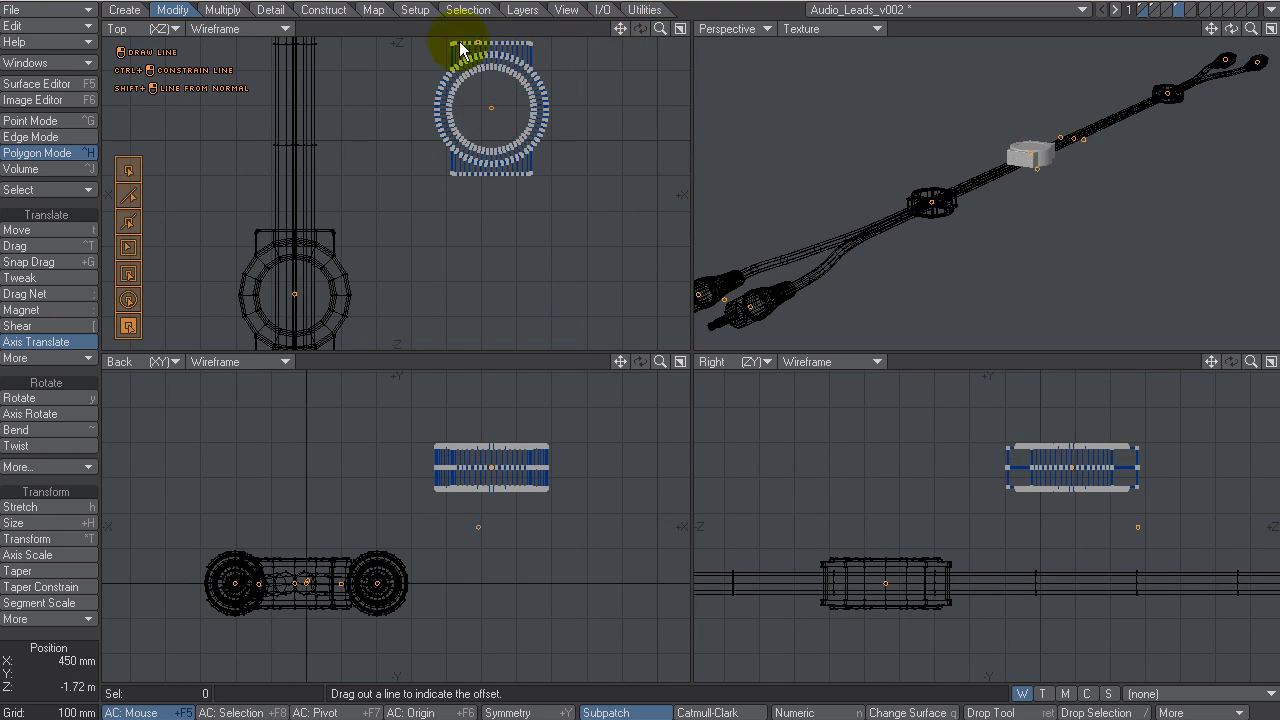
drag(663, 31, 477, 122)
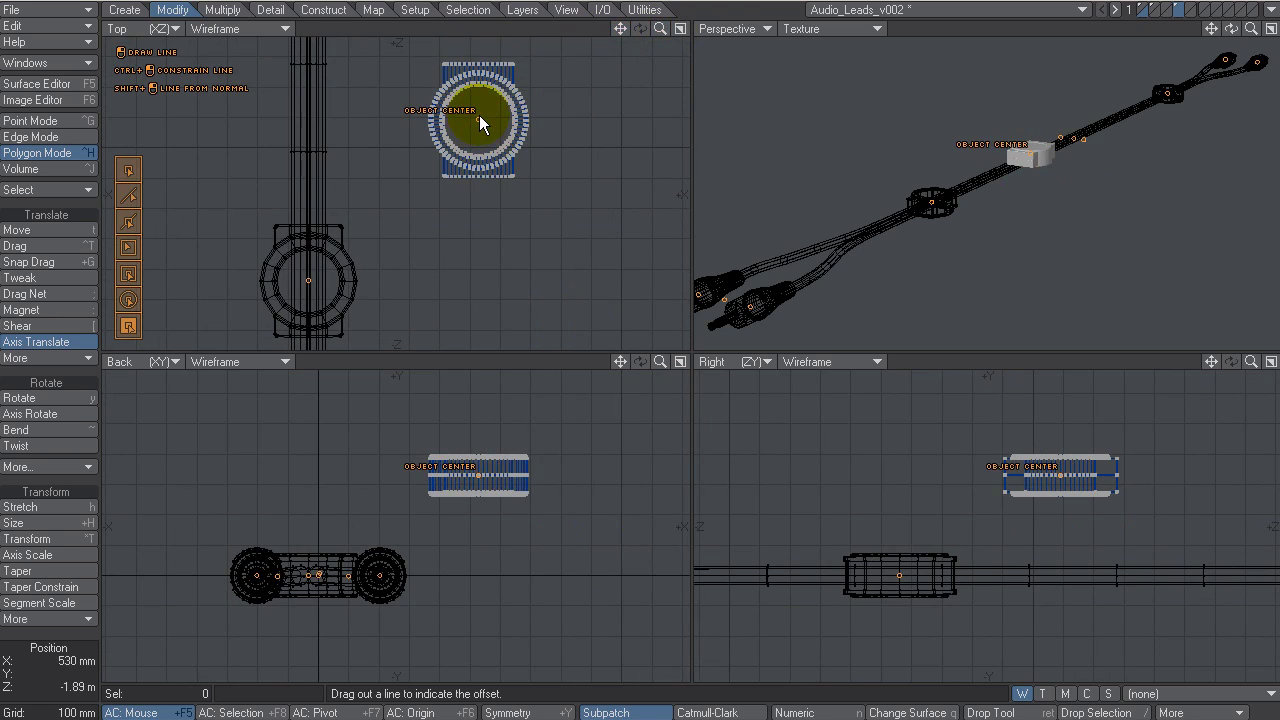
drag(479, 116, 359, 334)
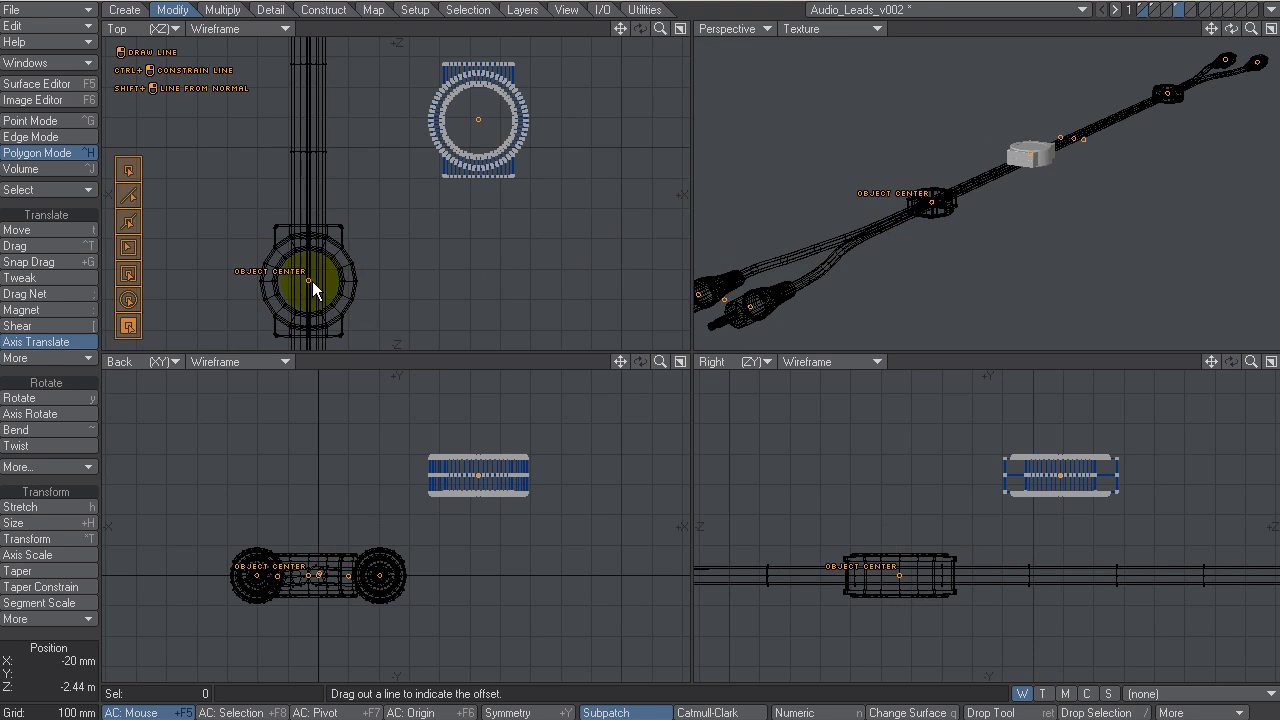
drag(972, 182, 750, 314)
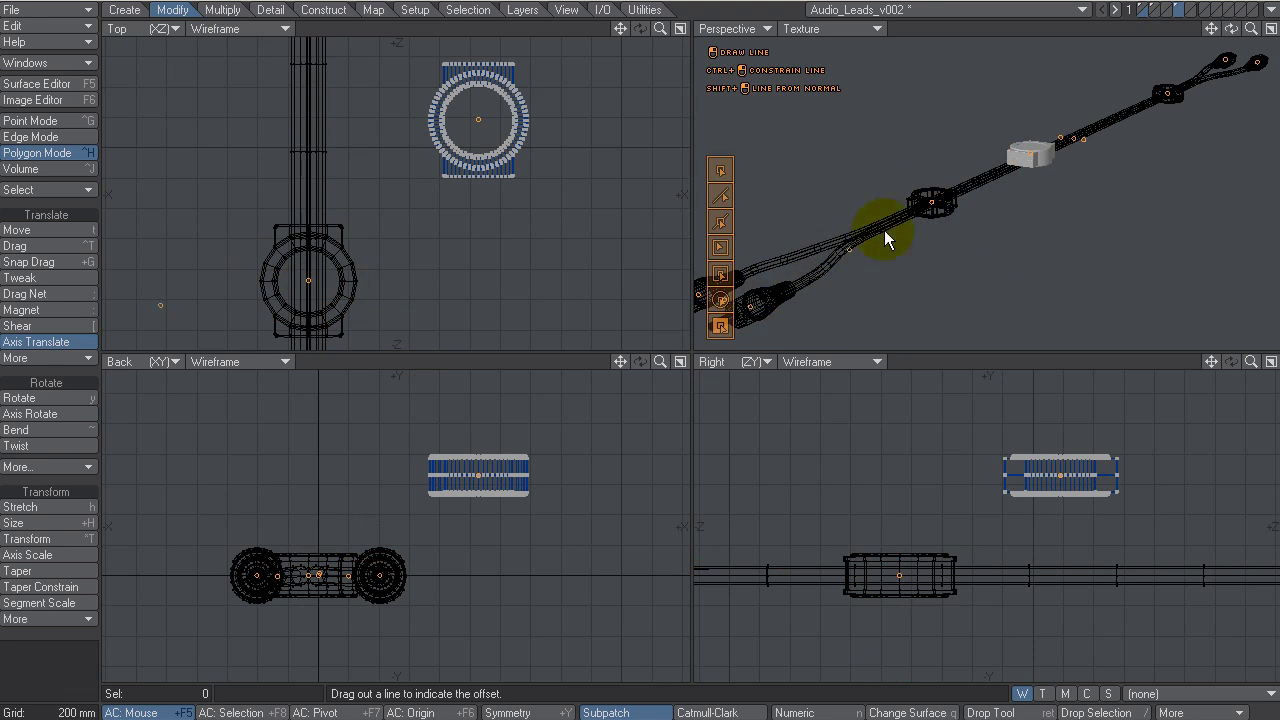
drag(903, 226, 959, 268)
drag(766, 314, 1224, 62)
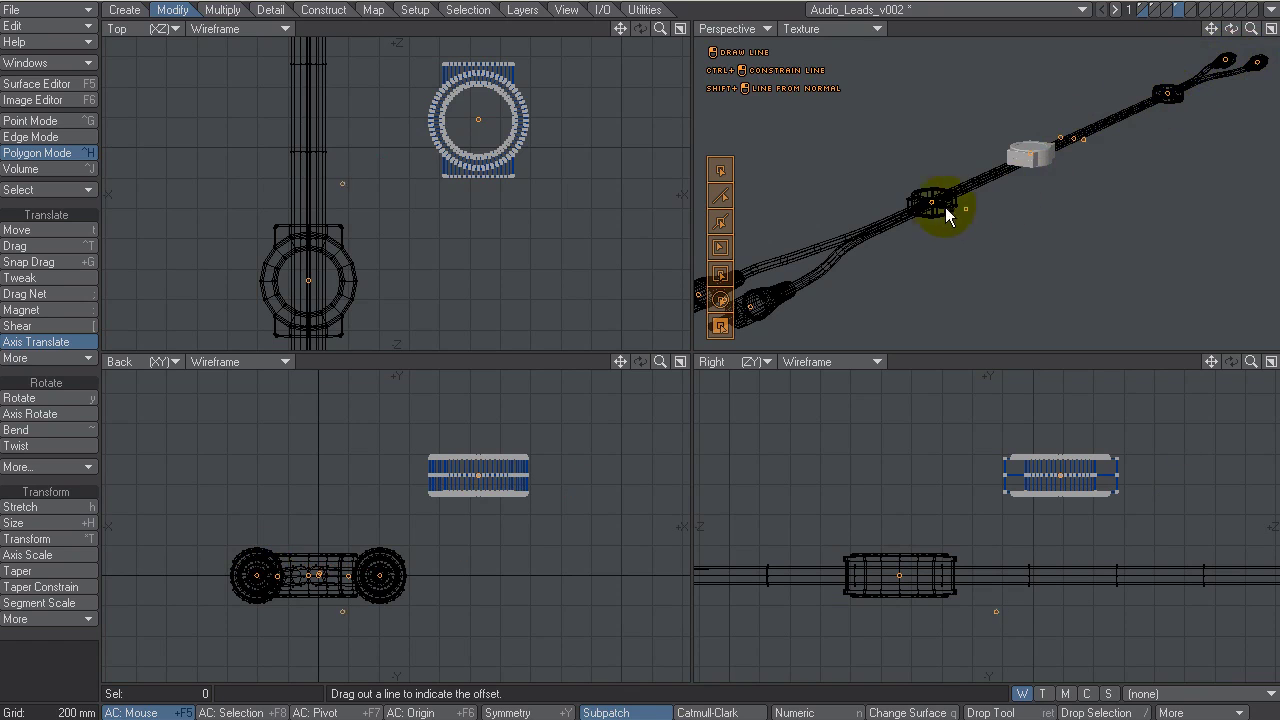
drag(936, 207, 933, 203)
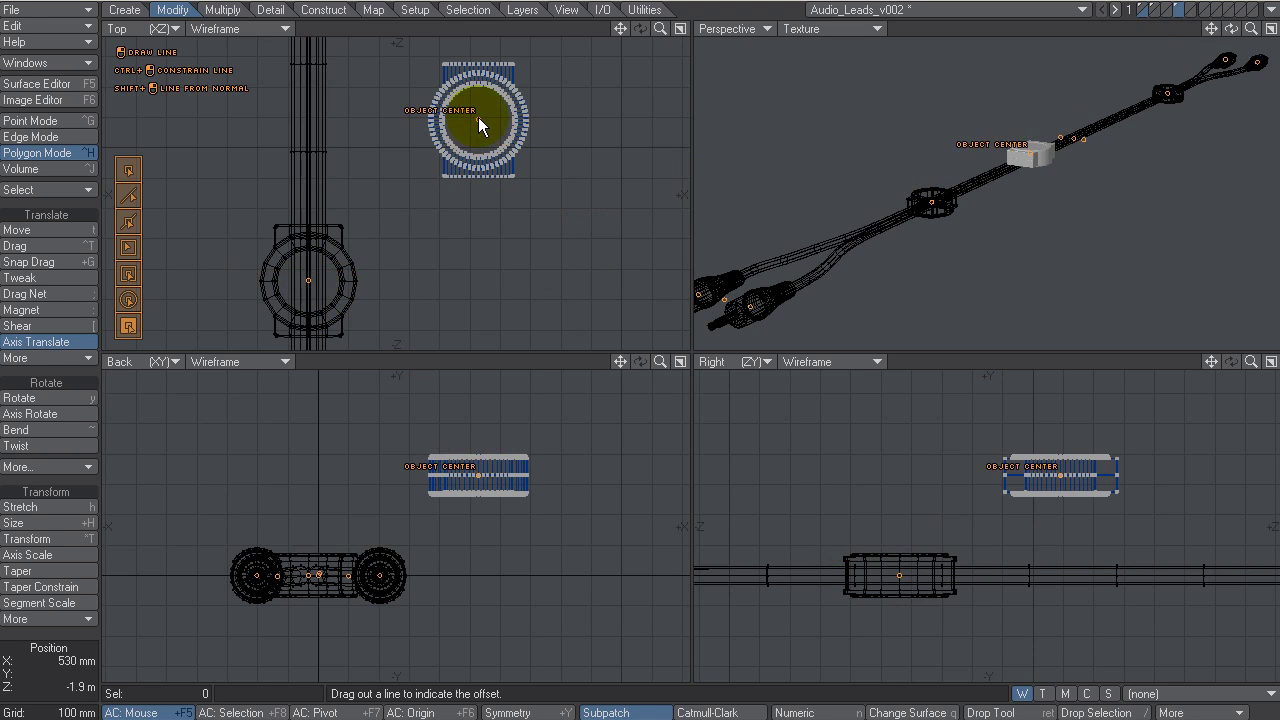
drag(478, 117, 311, 283)
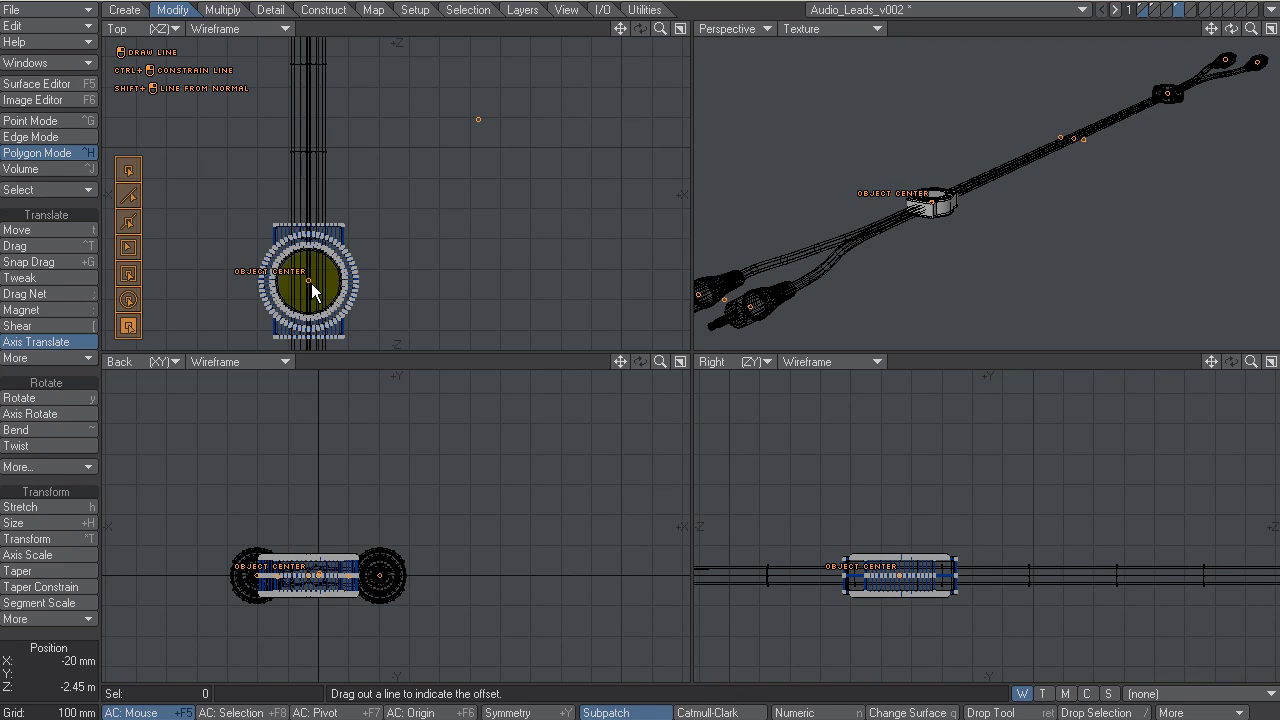
key(Return)
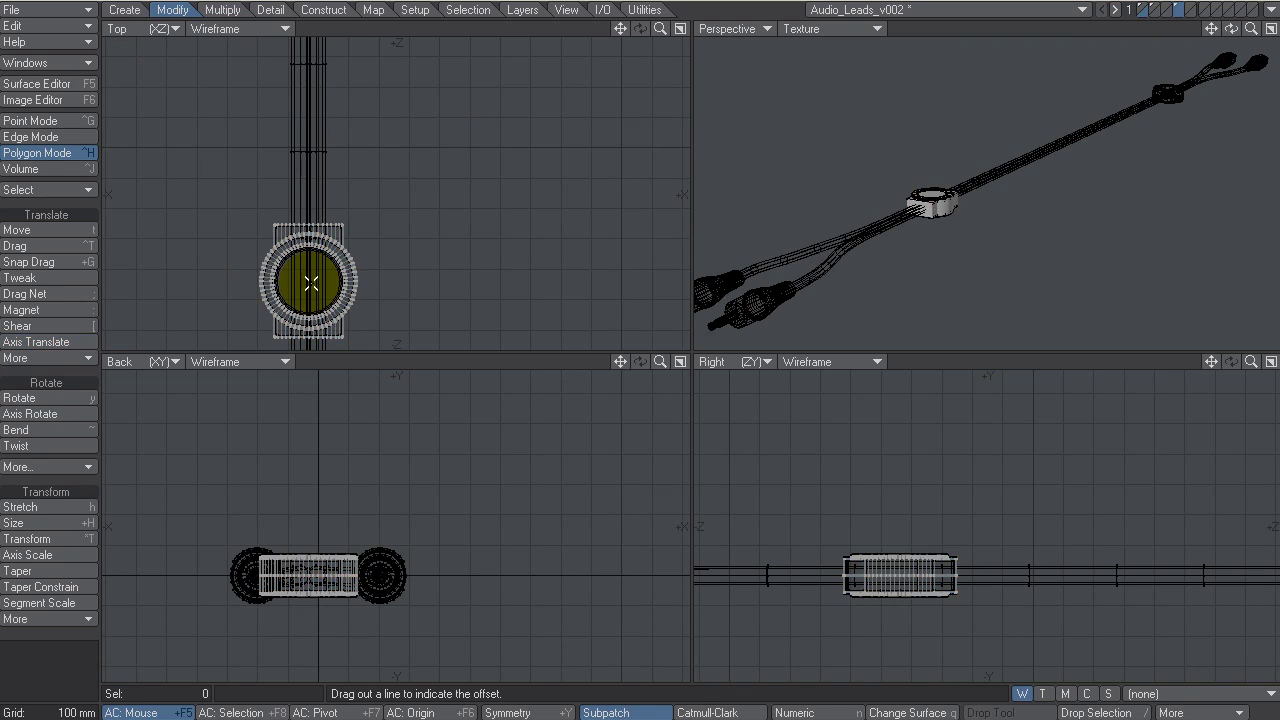
Step: Duplicate the detailed clamp, moving one aside from the cable and pasting a copy back at the fitted position
mouse_move(343, 180)
right_down()
mouse_move(274, 149)
mouse_move(429, 120)
mouse_move(427, 155)
right_up()
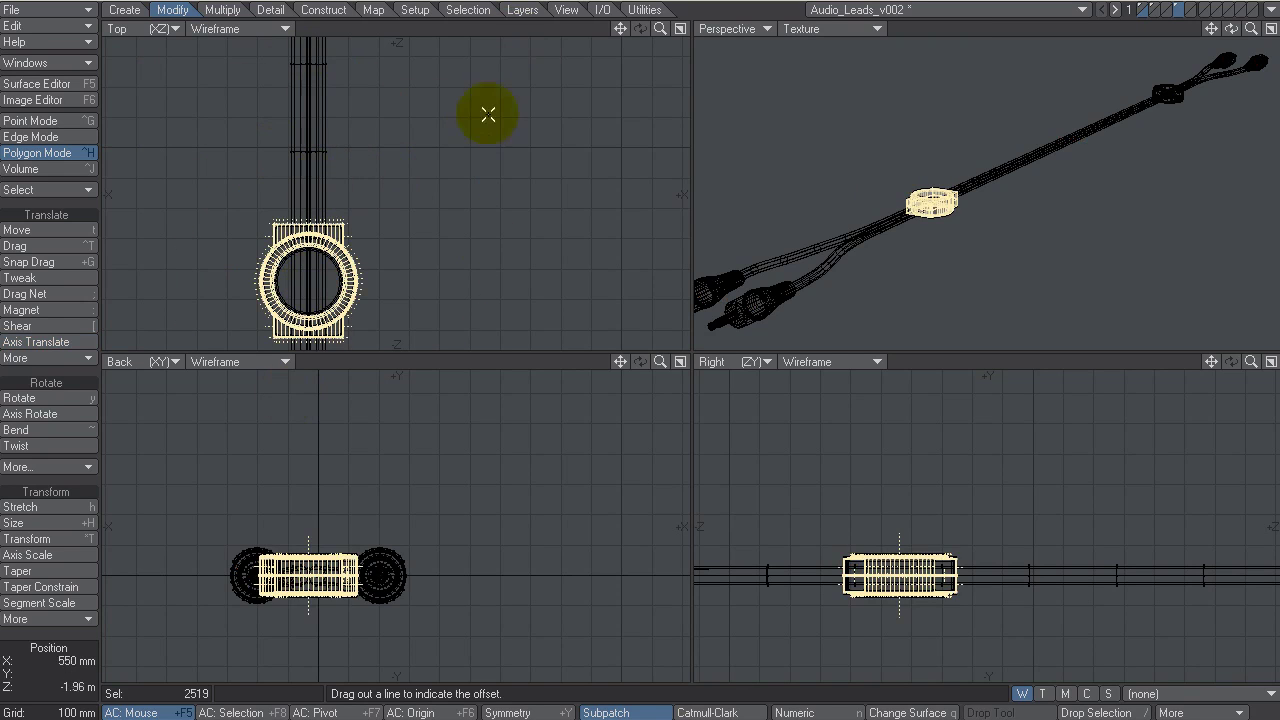
key(t)
drag(370, 306, 578, 323)
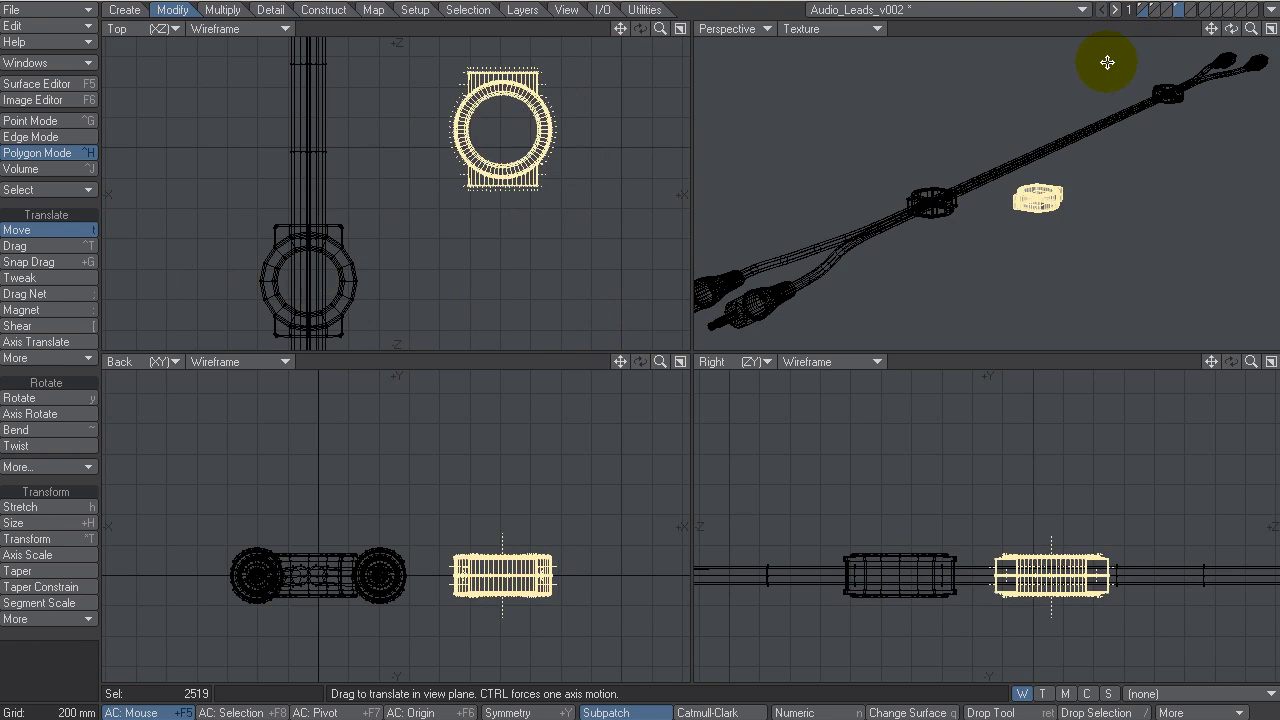
key(ctrl+v)
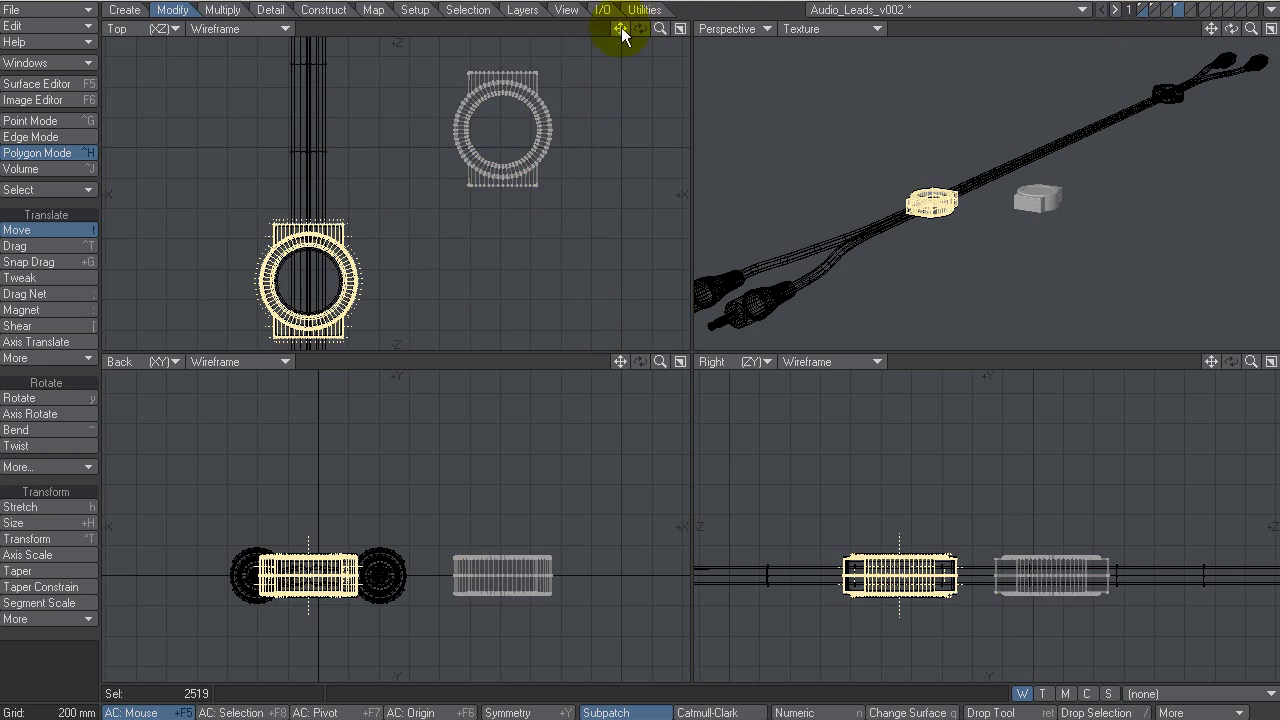
drag(620, 30, 605, 75)
click(42, 655)
click(40, 676)
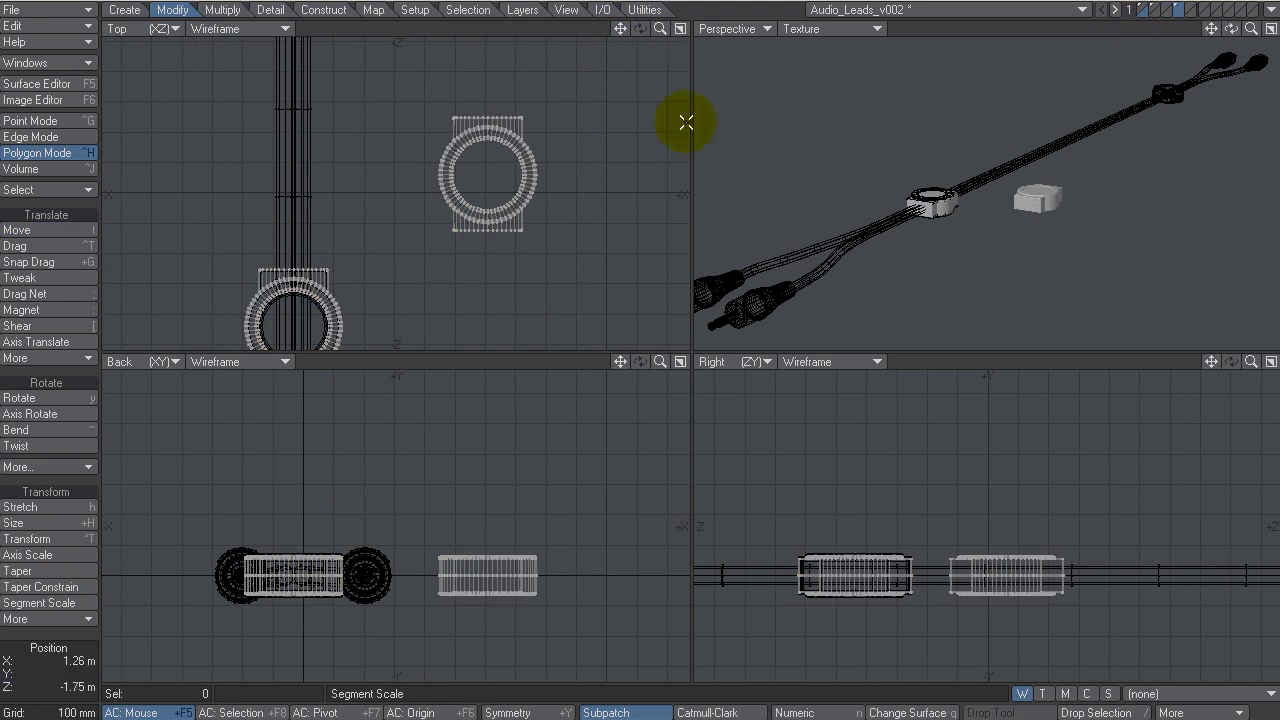
Step: Select the spare clamp, raise it above the cable, and move it beside the cable's far clamp
mouse_move(614, 114)
right_down()
mouse_move(529, 63)
mouse_move(616, 168)
right_up()
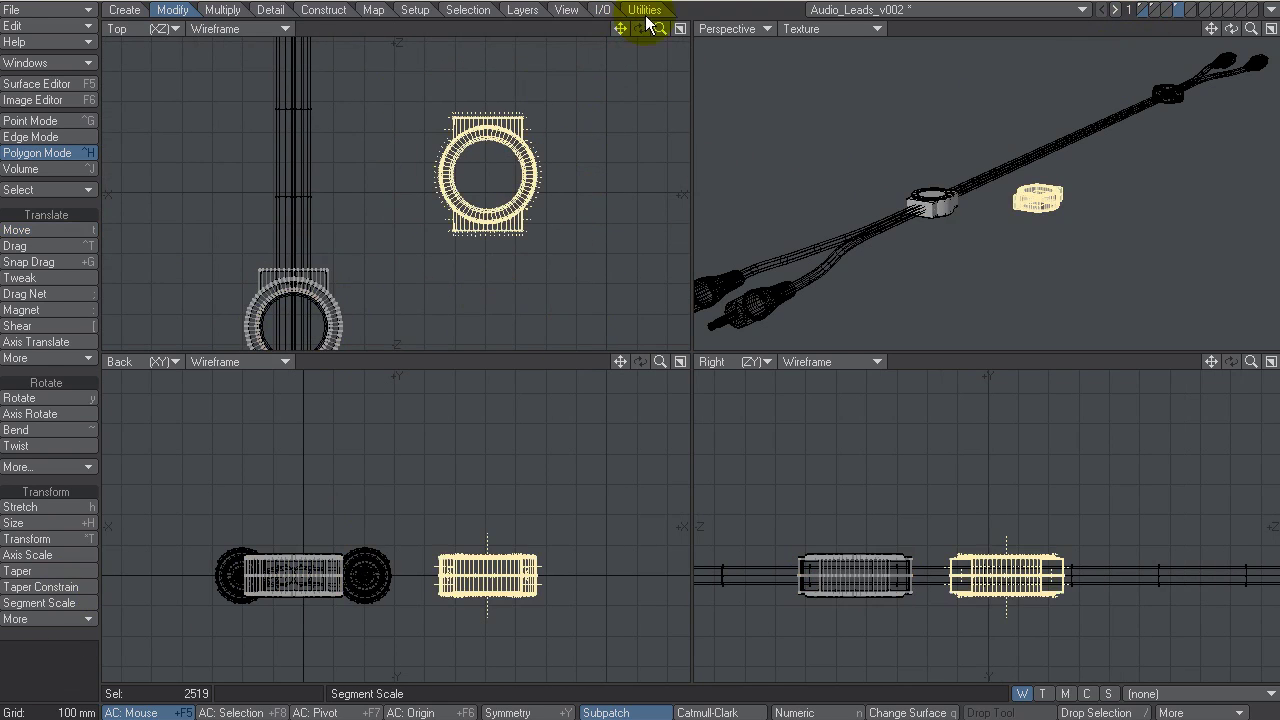
drag(665, 28, 571, 329)
key(t)
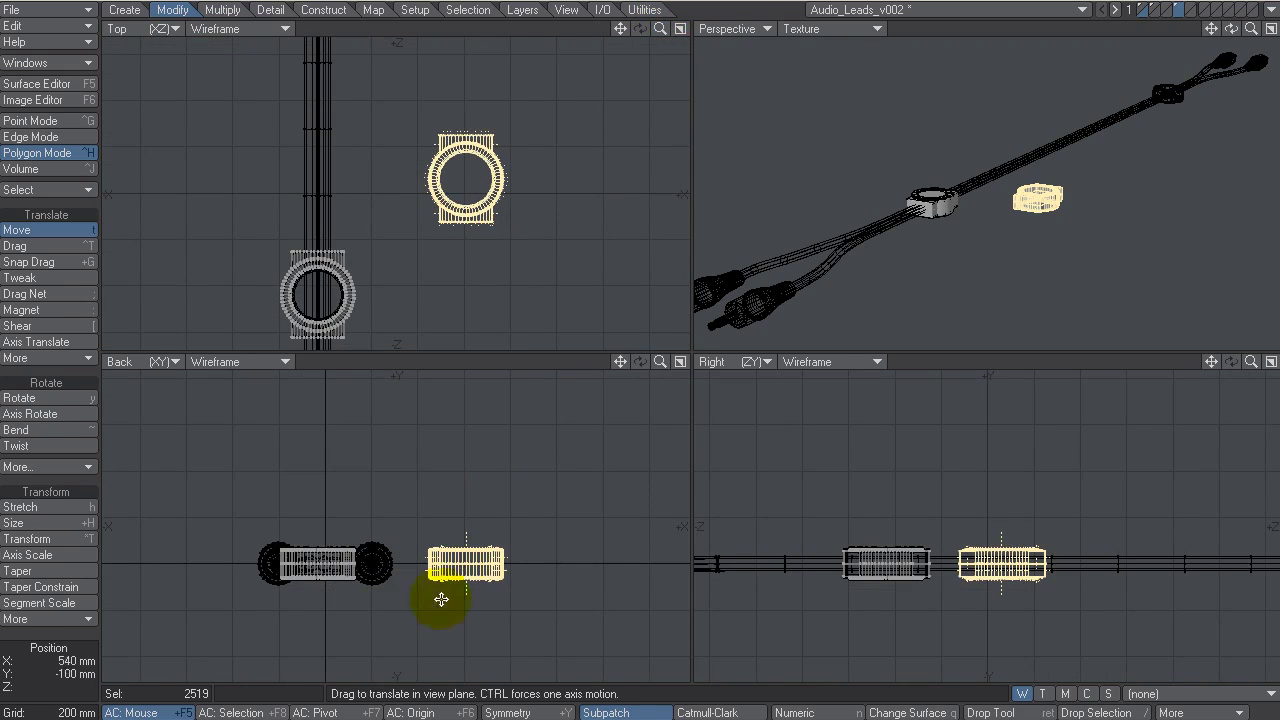
ctrl+drag(457, 568, 457, 491)
drag(621, 28, 578, 323)
drag(443, 274, 509, 40)
key(a)
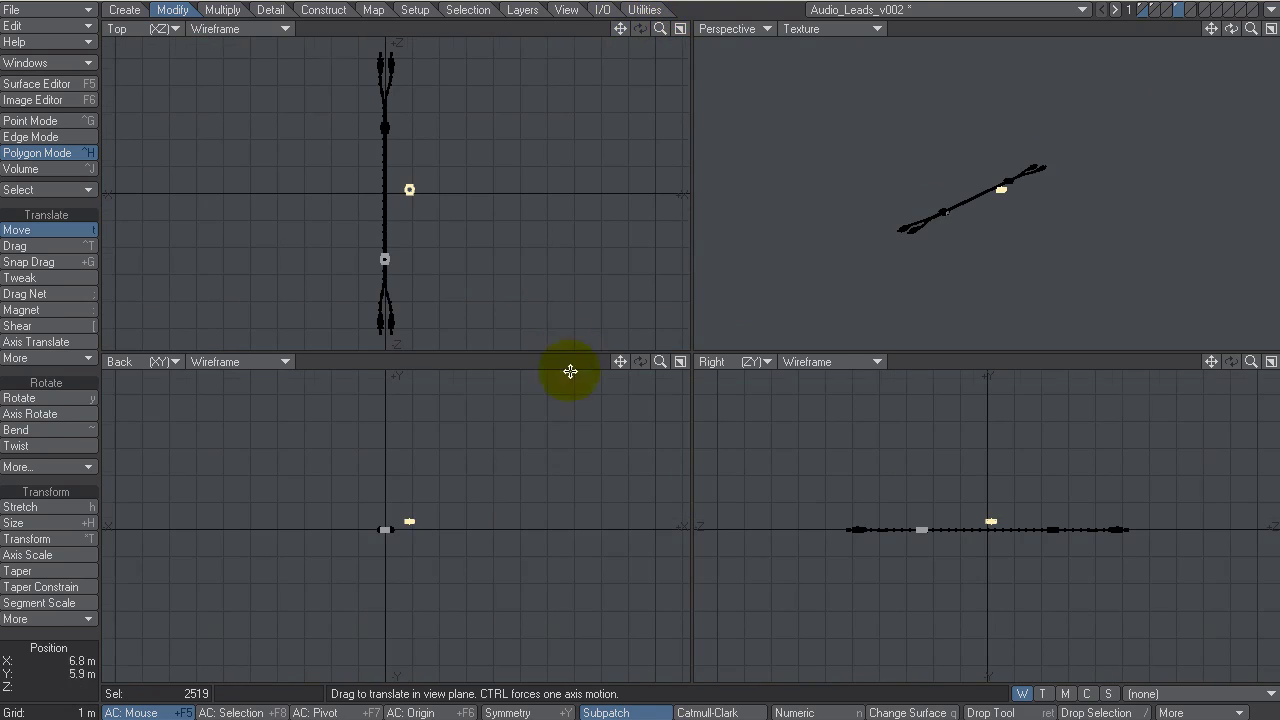
drag(503, 214, 509, 168)
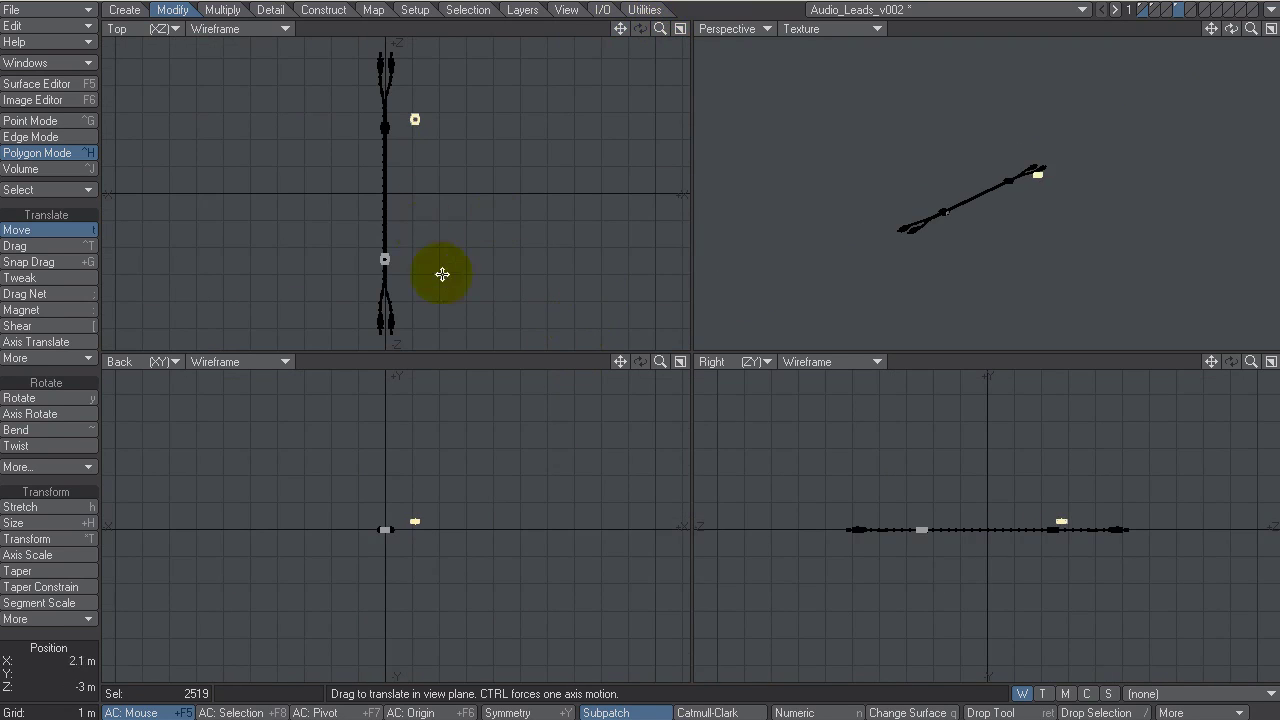
Step: Rotate the spare clamp freehand to an arbitrary tilt on several axes and deselect it
key(shift+a)
key(y)
drag(387, 530, 923, 543)
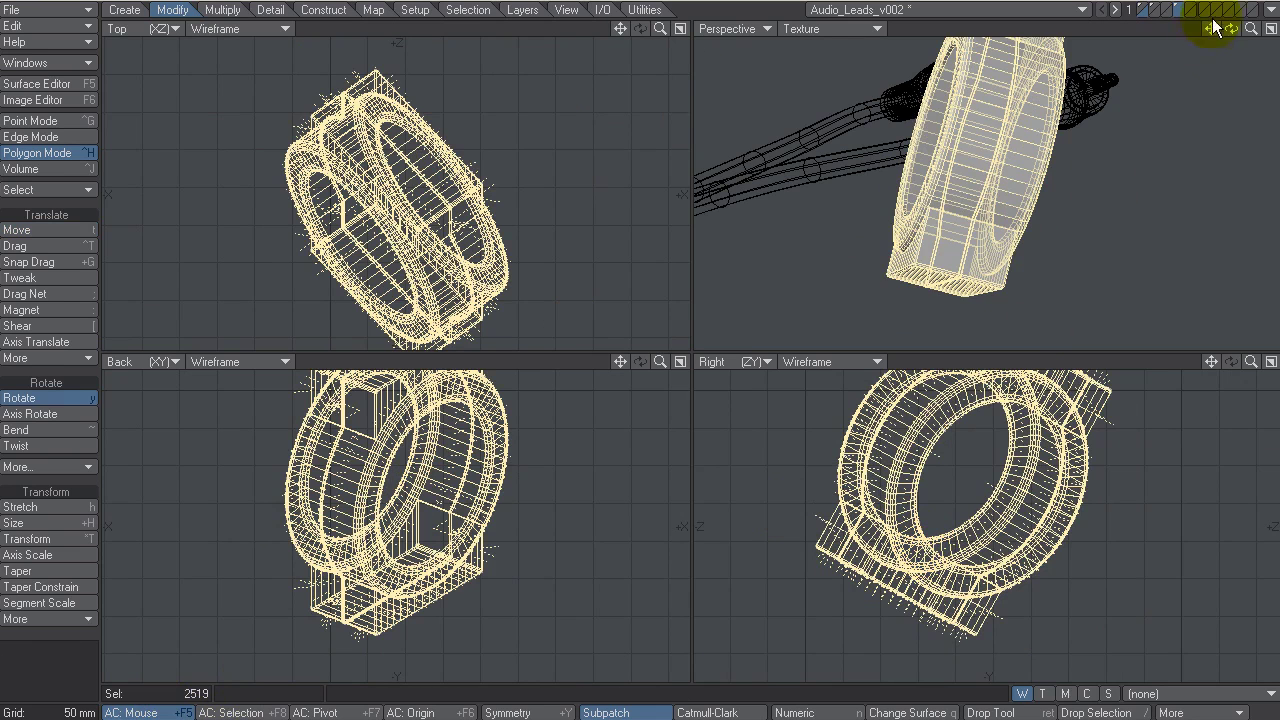
drag(1254, 28, 1200, 35)
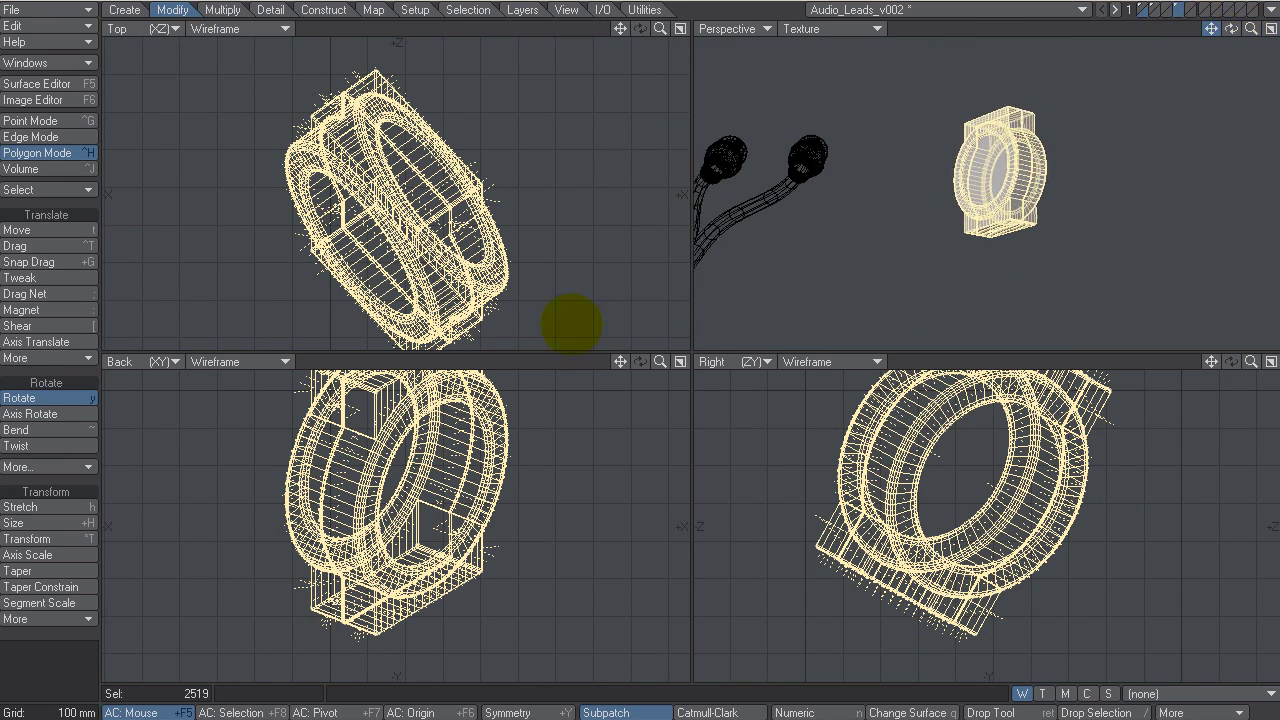
drag(1211, 28, 1269, 12)
click(40, 682)
click(62, 650)
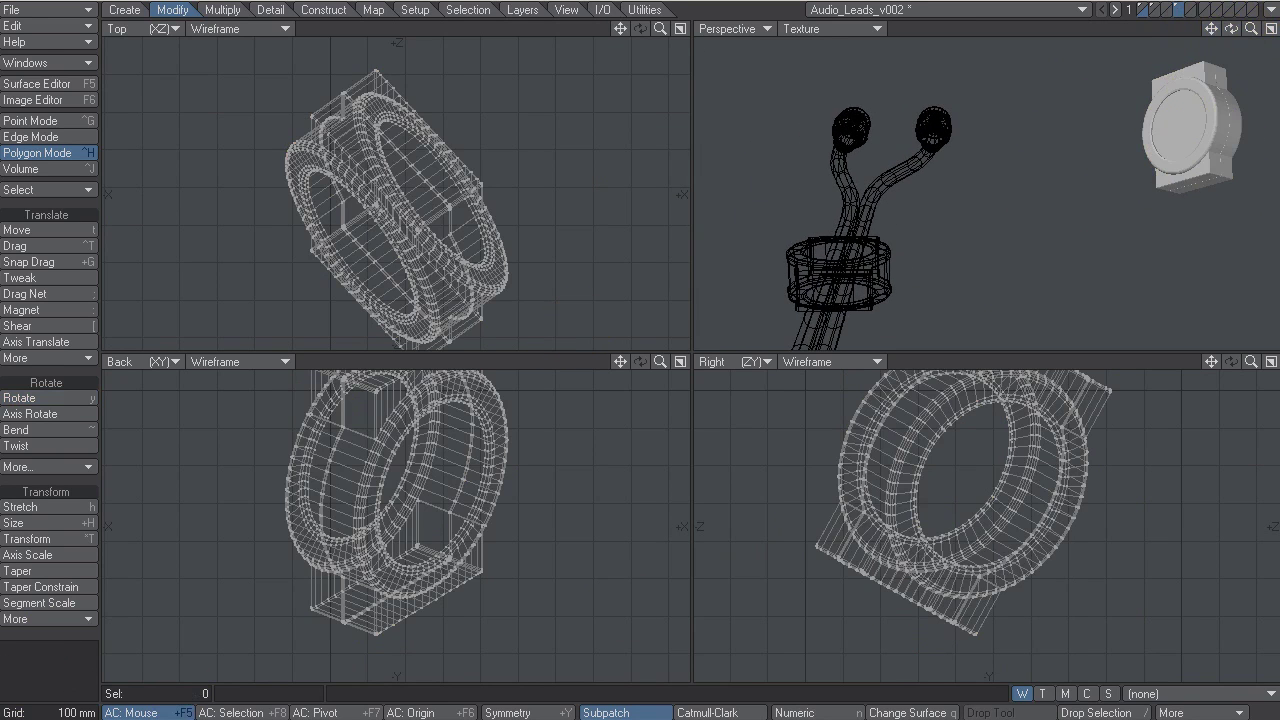
drag(1234, 30, 1202, 15)
drag(578, 327, 571, 323)
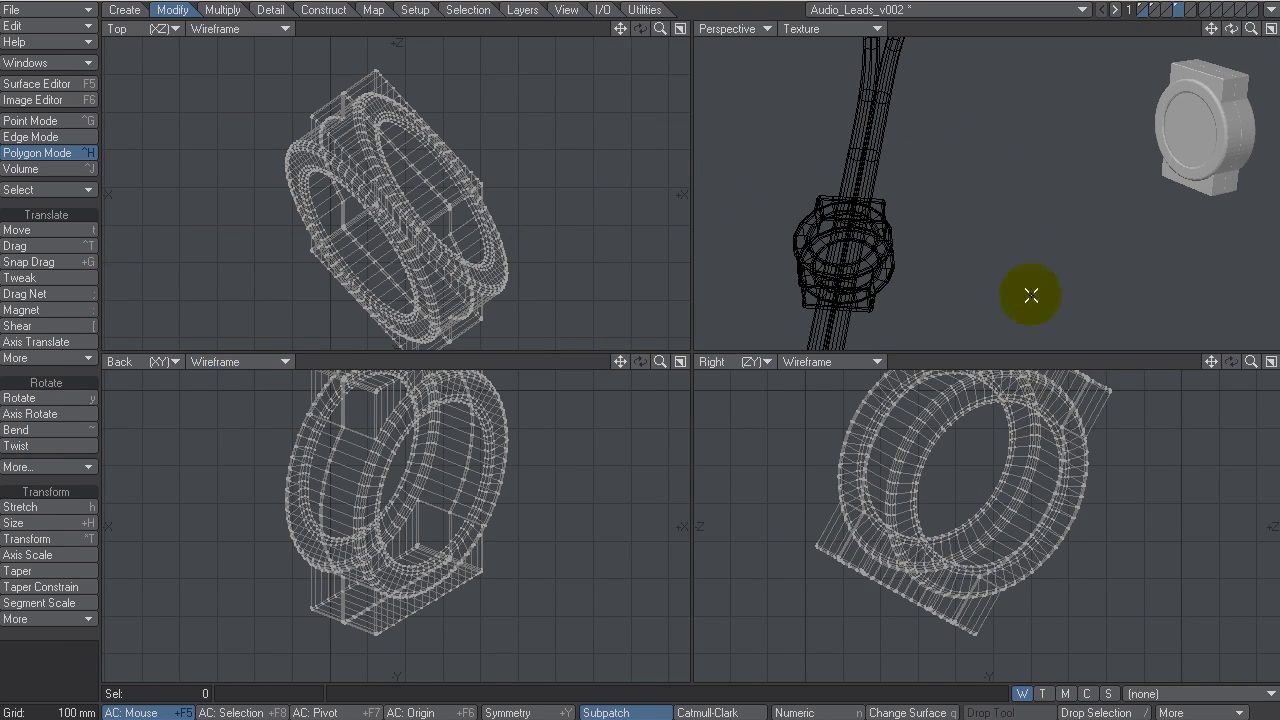
Step: Select the tilted detailed clamp and use Align to mate its flat face to the upper face of the far low-detail clamp
mouse_move(550, 135)
right_down()
mouse_move(494, 51)
mouse_move(149, 357)
mouse_move(569, 134)
mouse_move(544, 114)
right_up()
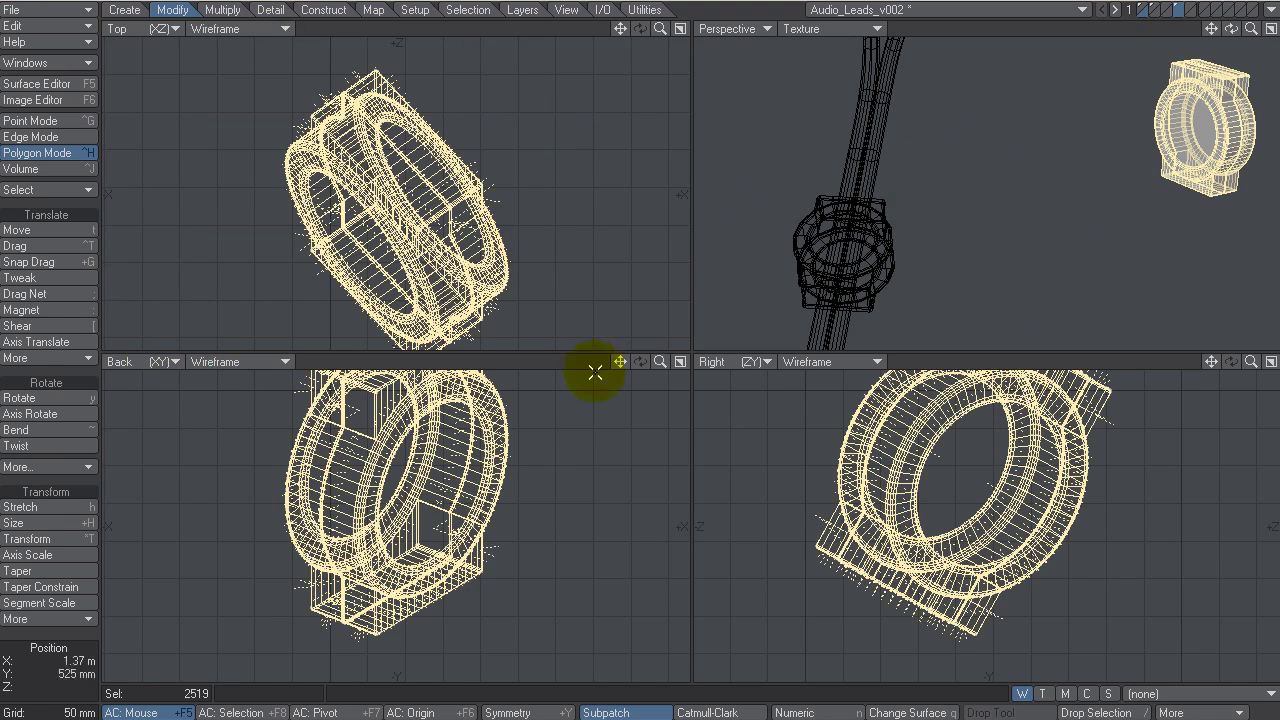
drag(657, 361, 578, 323)
key(shift+a)
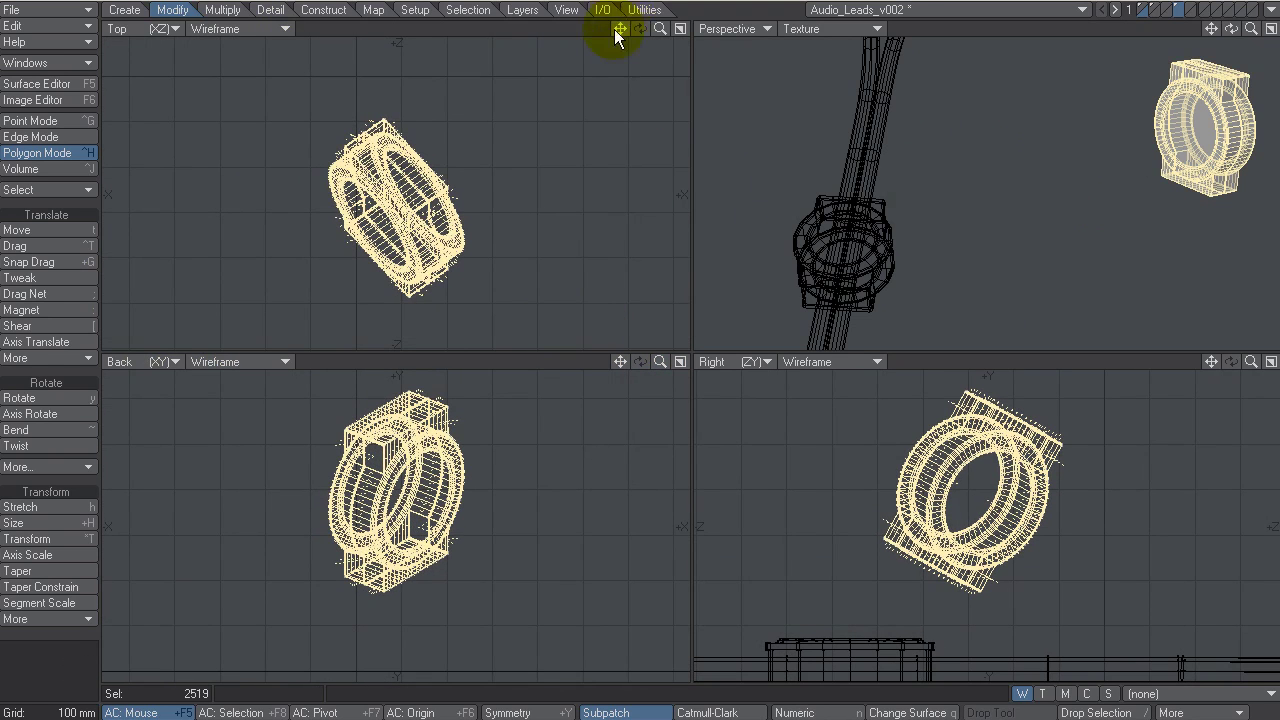
drag(617, 29, 598, 323)
click(25, 294)
click(20, 342)
click(37, 358)
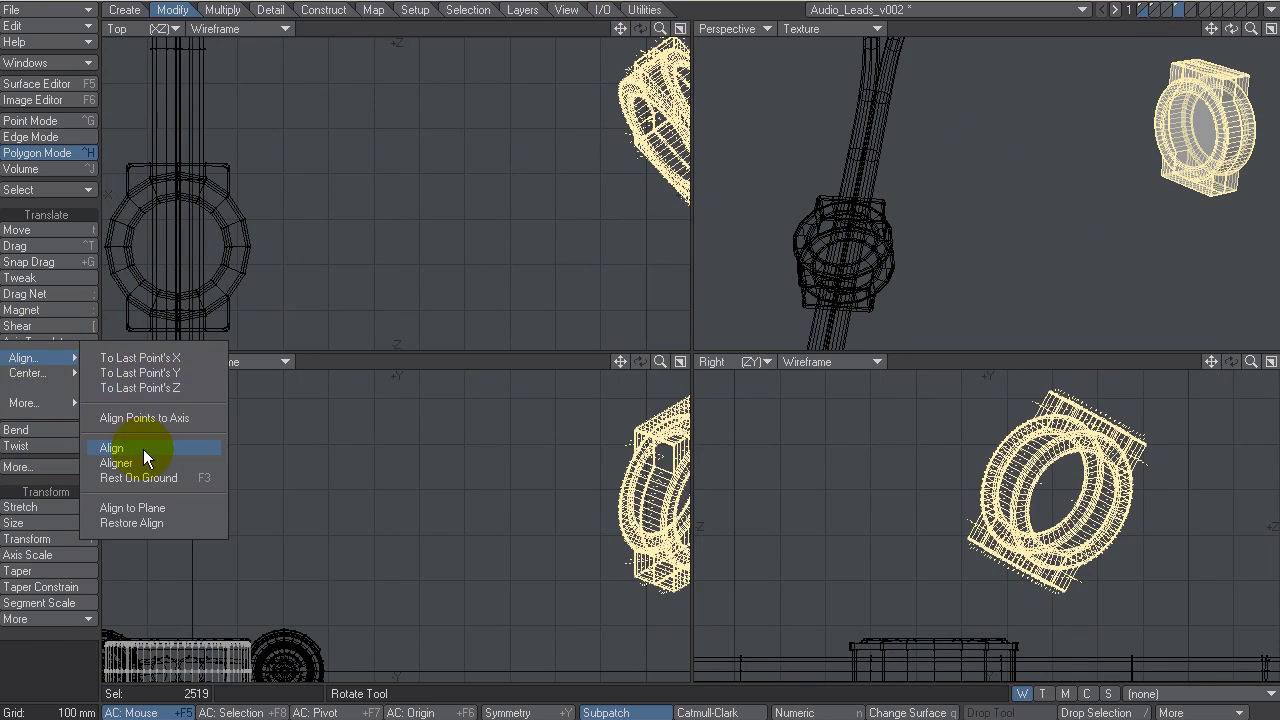
click(112, 448)
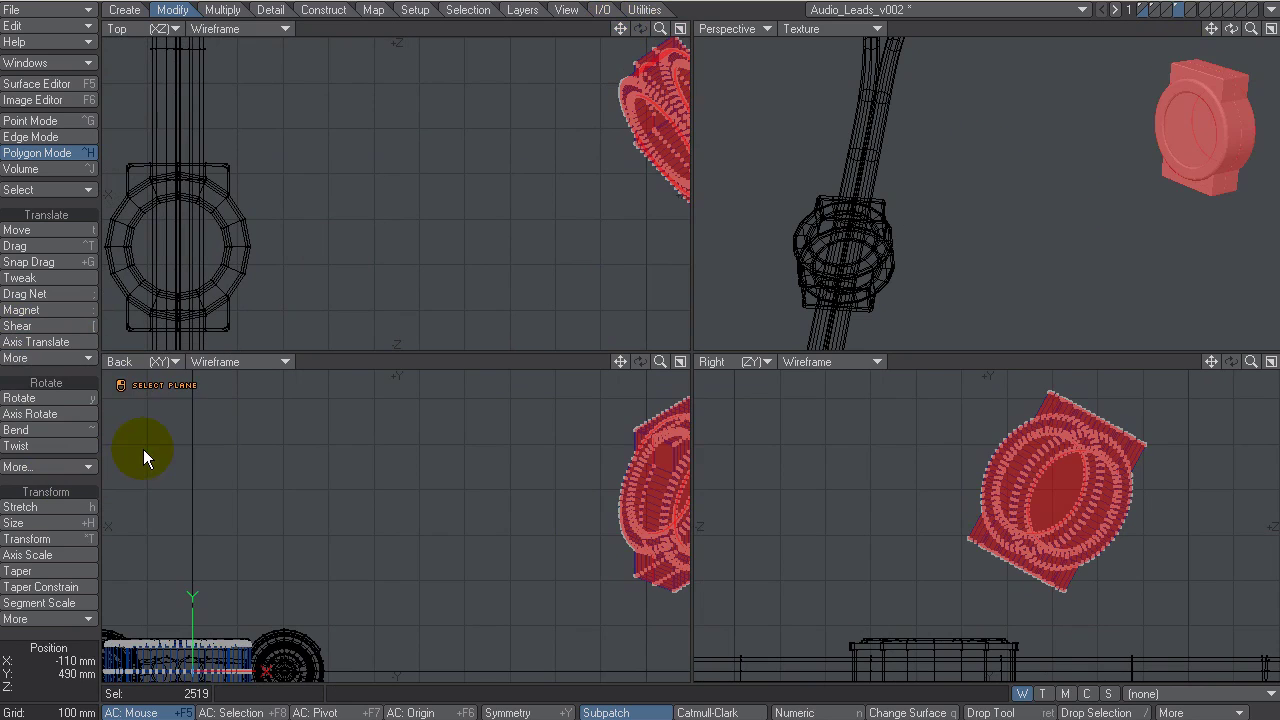
click(1188, 130)
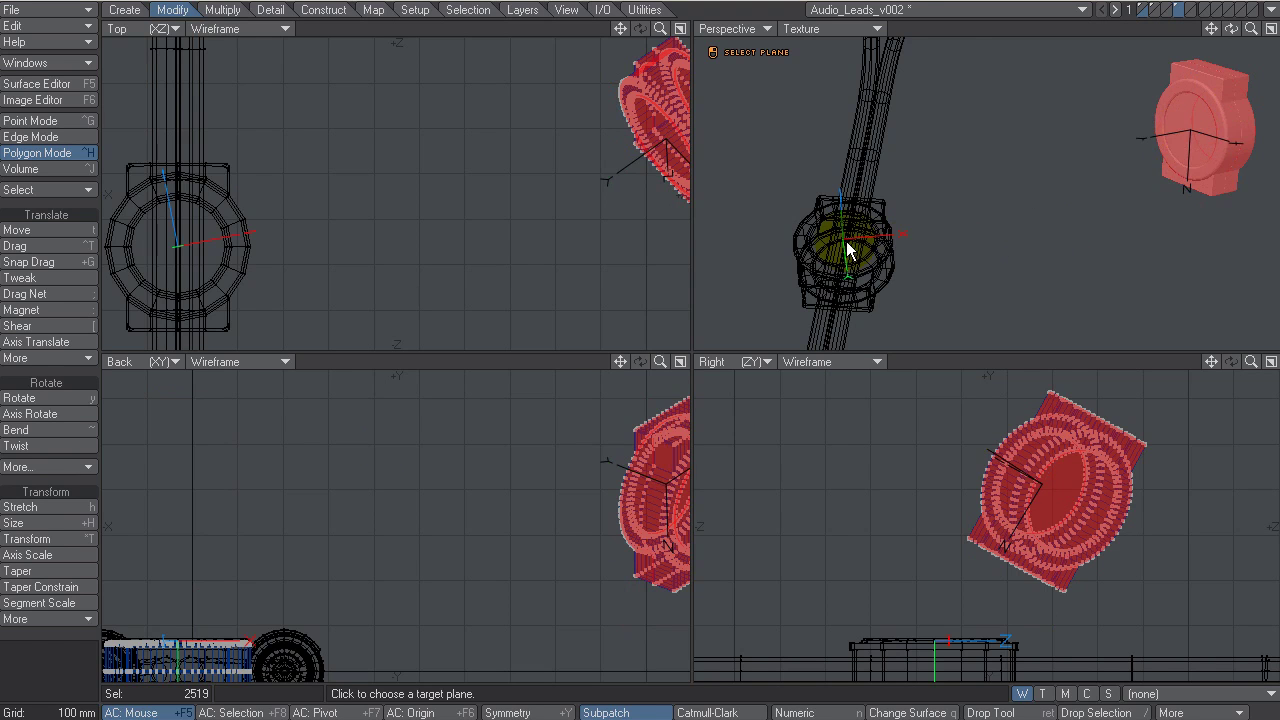
drag(1232, 36, 910, 196)
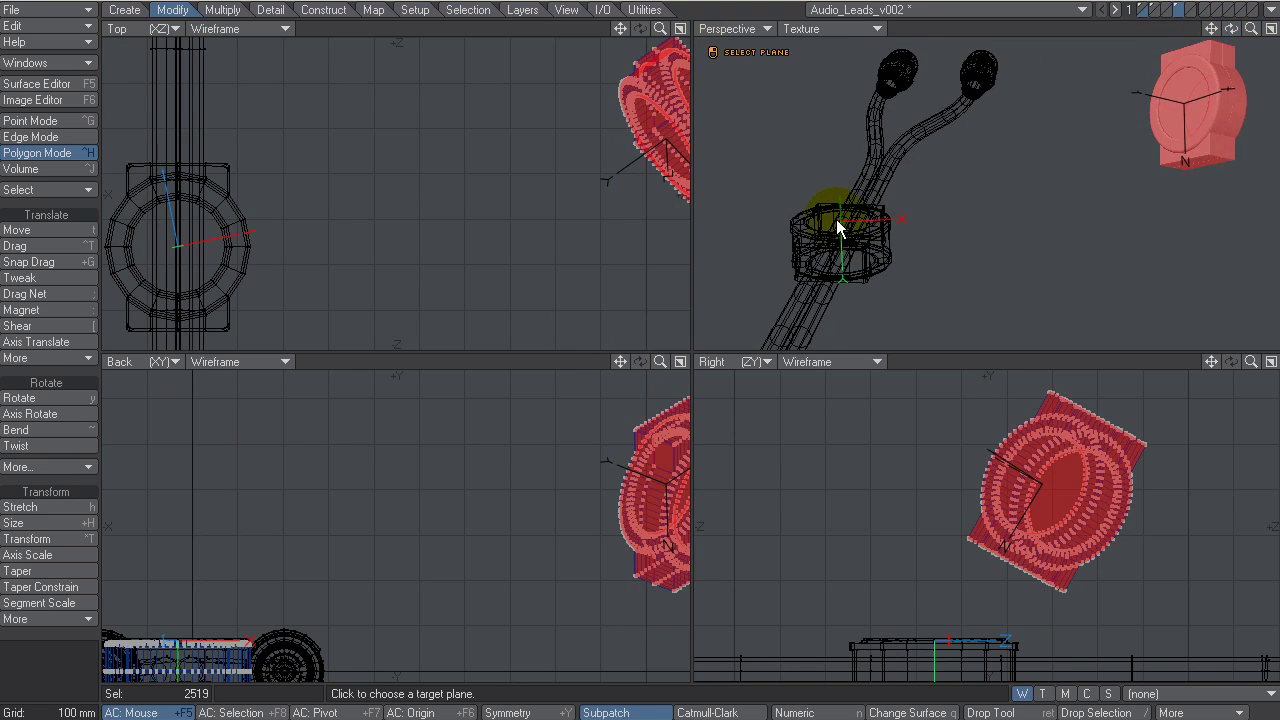
click(836, 219)
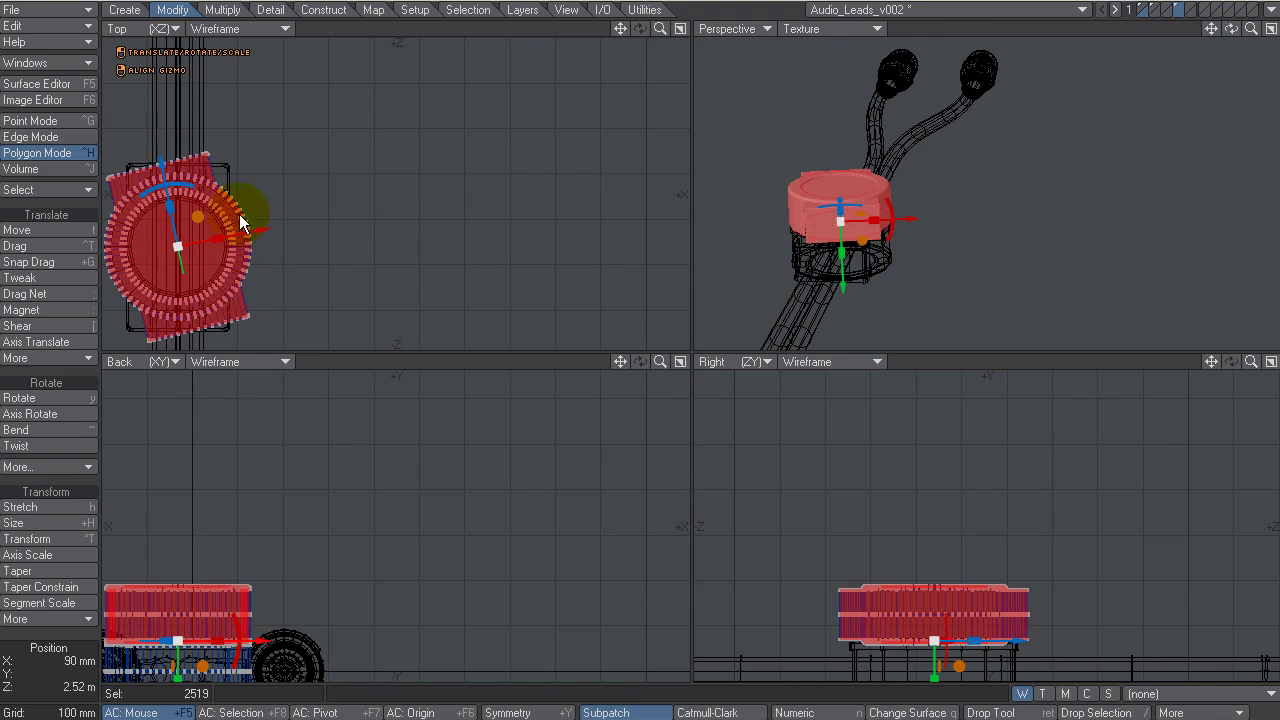
Step: Rotate the aligned clamp square with the cable, lower it to coincide with the low-detail clamp, and deselect it
mouse_move(189, 184)
mouse_down()
mouse_move(208, 190)
mouse_move(182, 183)
mouse_up()
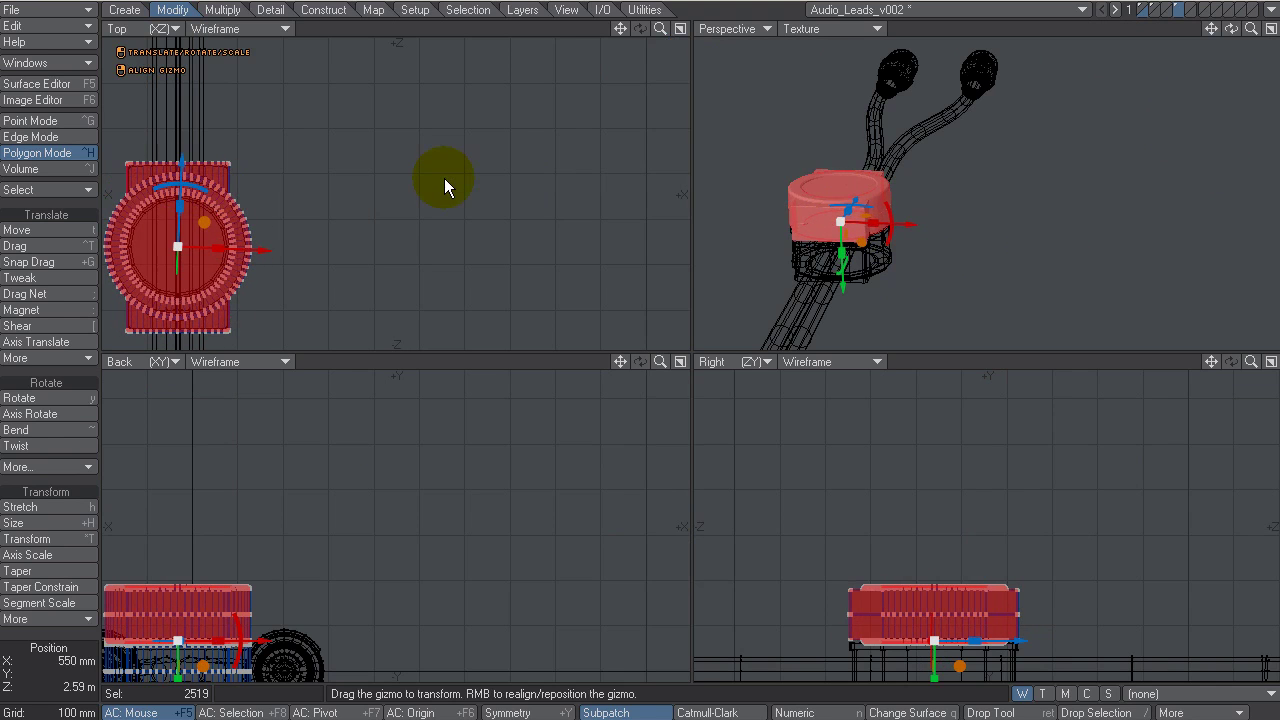
drag(1211, 361, 1227, 233)
drag(949, 597, 943, 653)
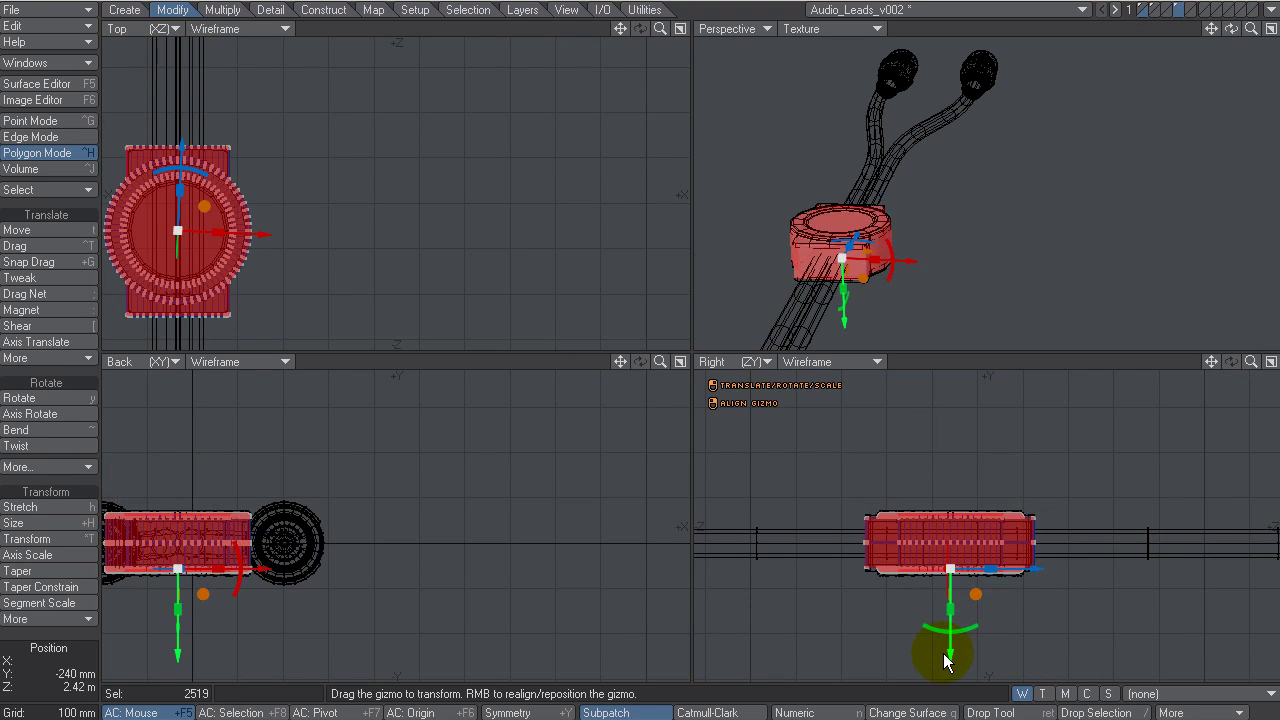
key(space)
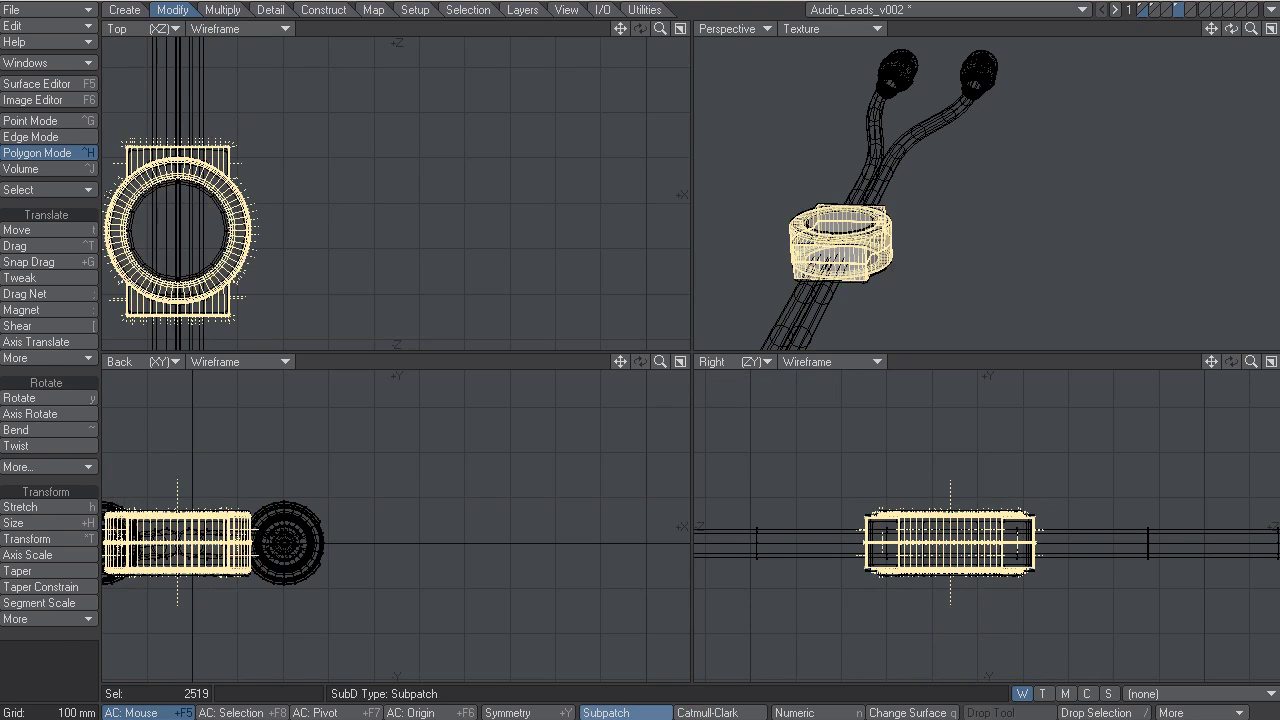
click(50, 675)
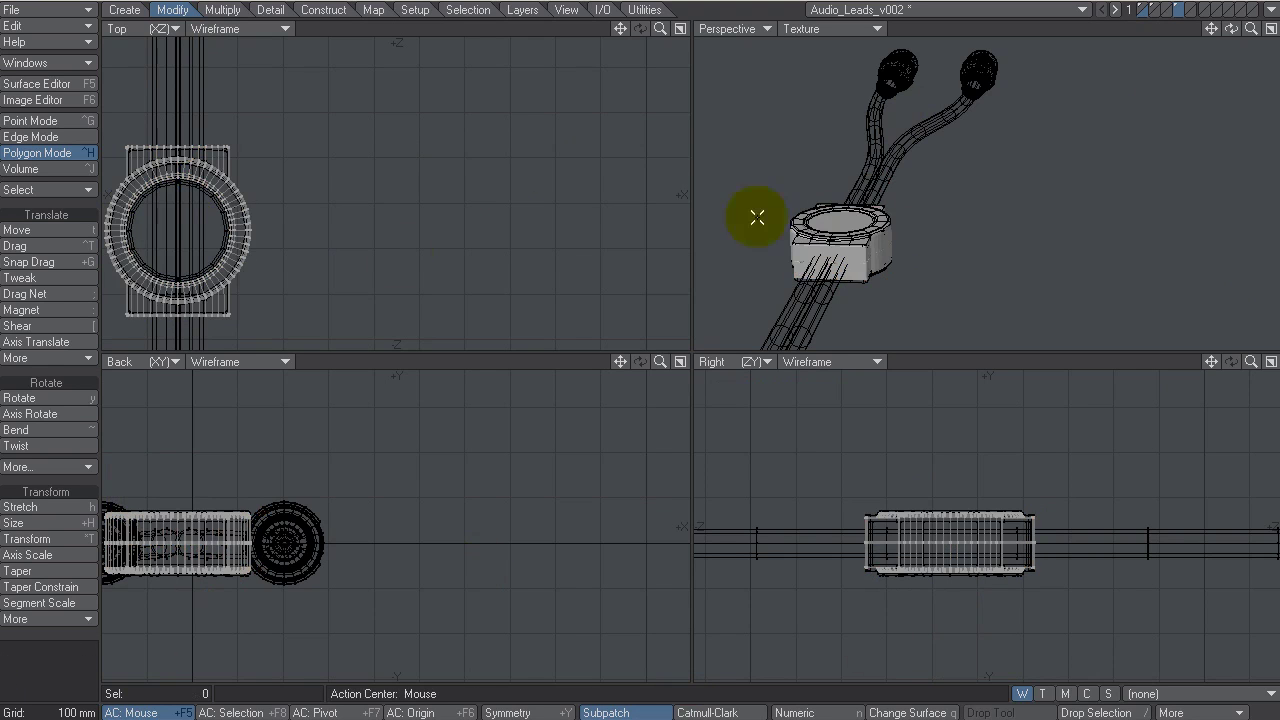
Step: View the whole cable in perspective and open the list of alignment commands
drag(1251, 28, 566, 325)
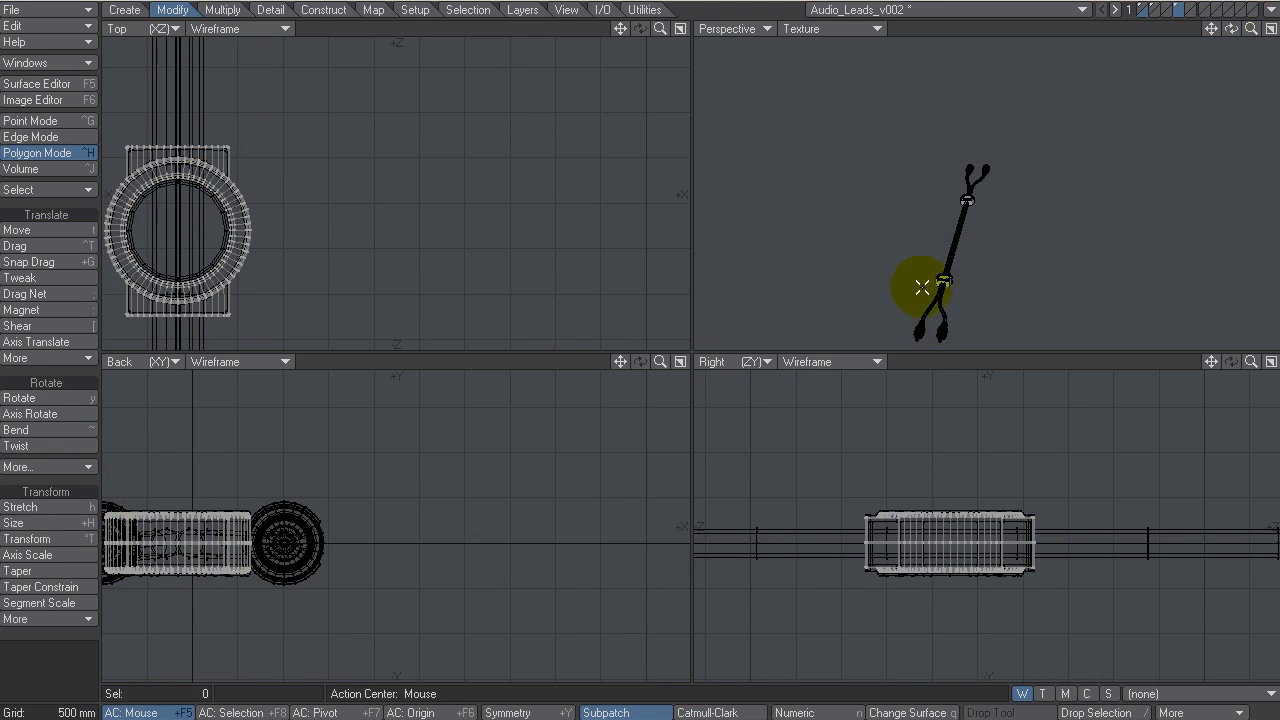
drag(1211, 28, 586, 323)
click(40, 358)
mouse_move(45, 361)
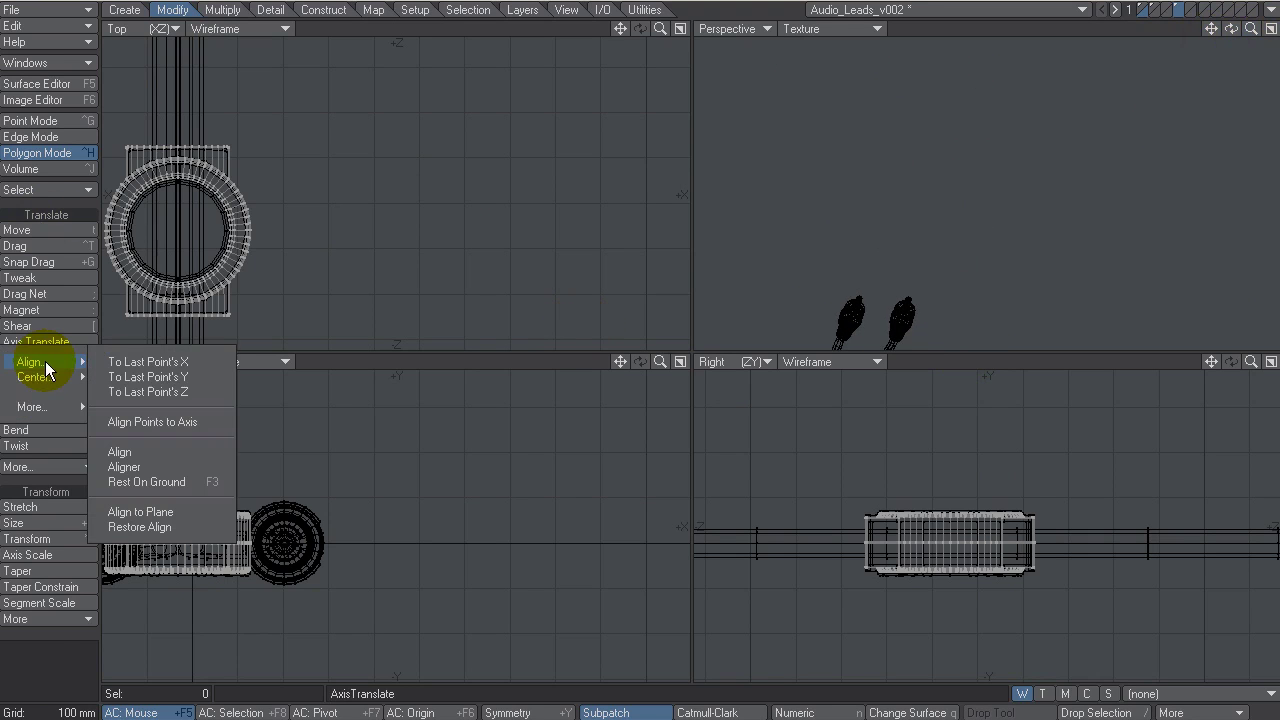